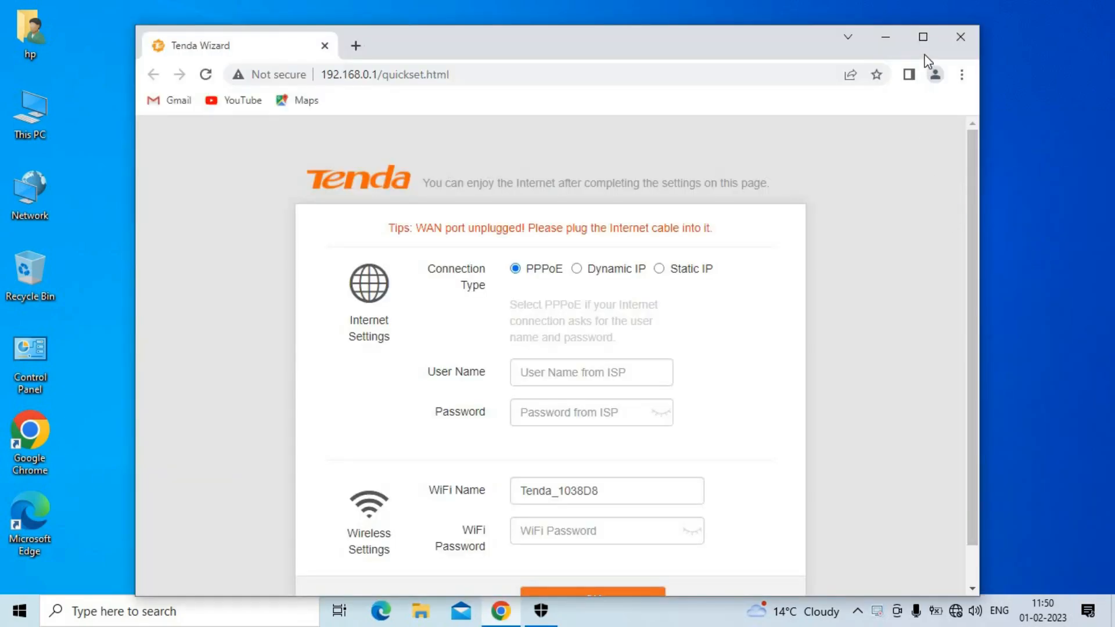
Step: Maximize Chrome, close it, and relaunch it from the desktop icon
click(923, 36)
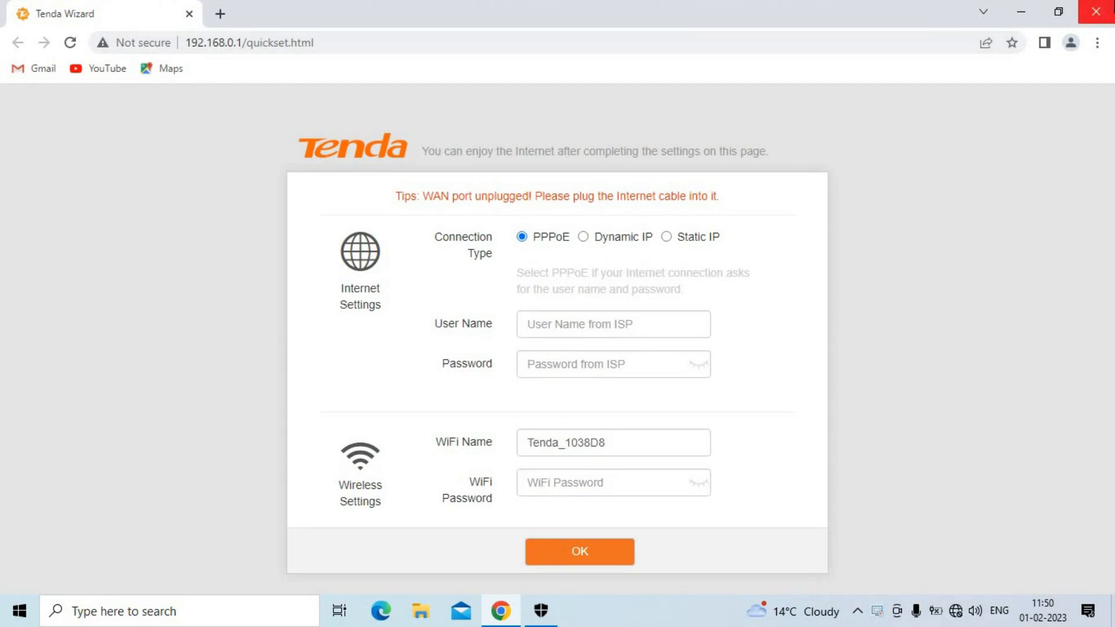
click(1096, 12)
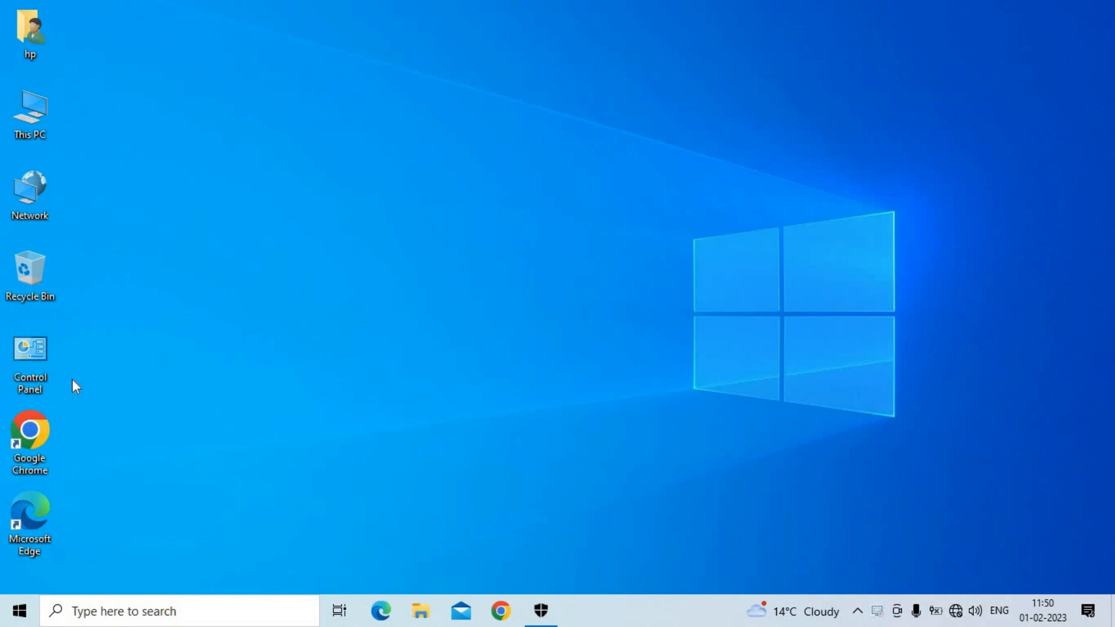
double_click(43, 427)
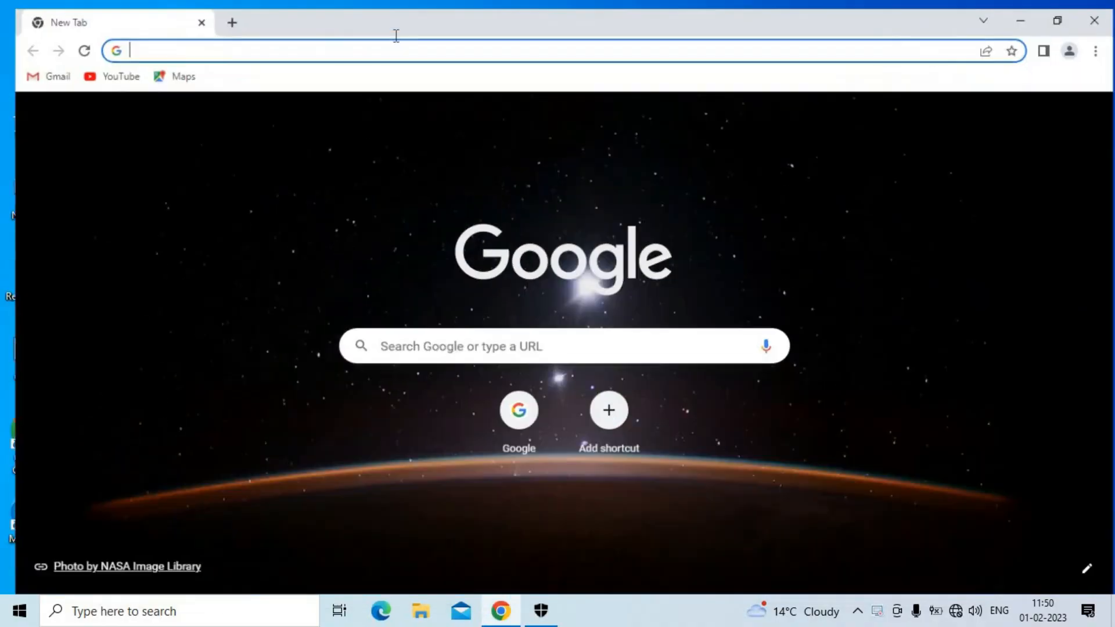
Step: Load the router's quick setup wizard at 192.168.0.1
click(376, 43)
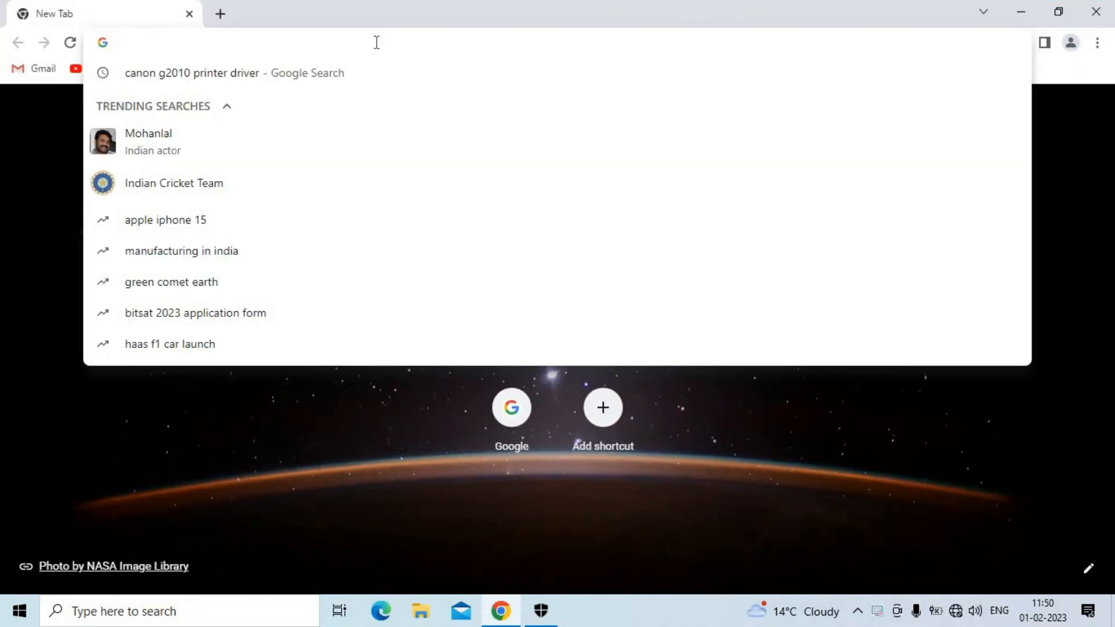
text(192.16)
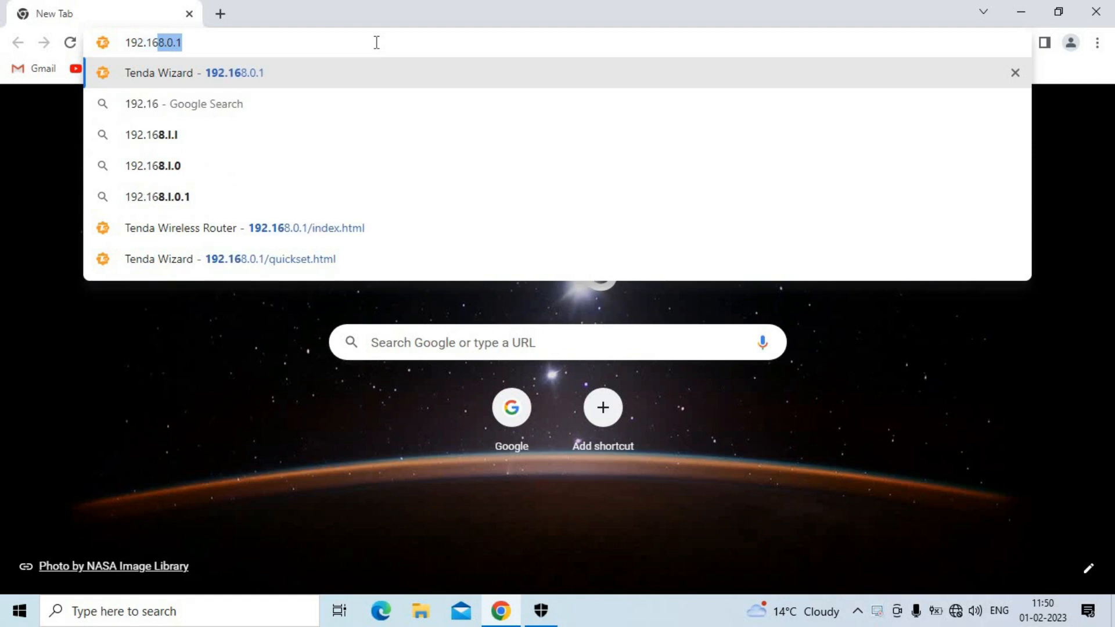
text(8.0.1)
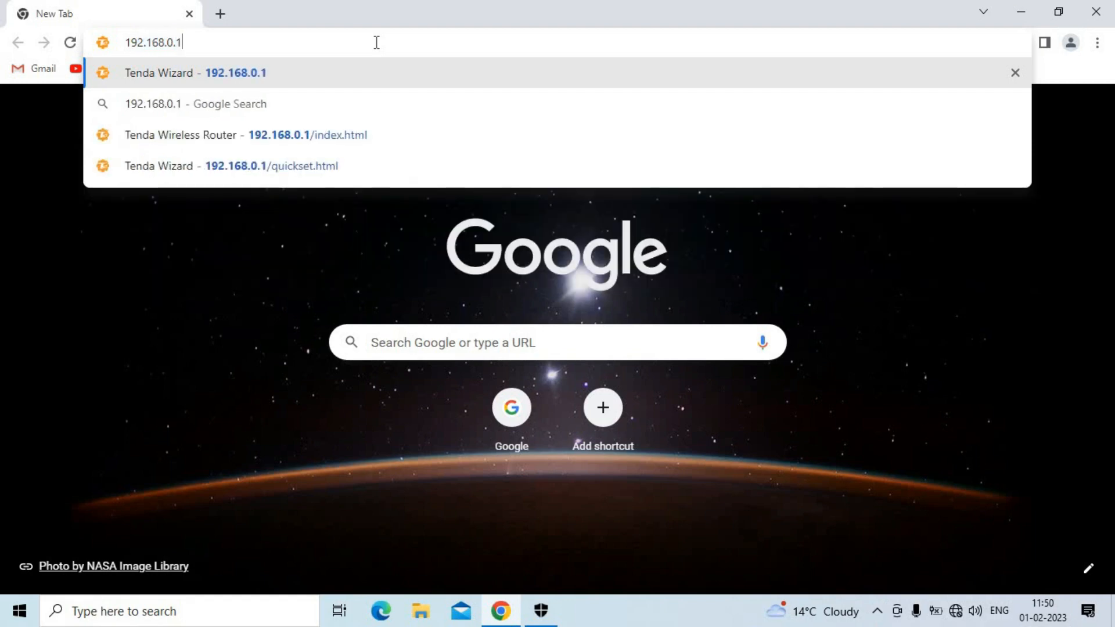
key(Return)
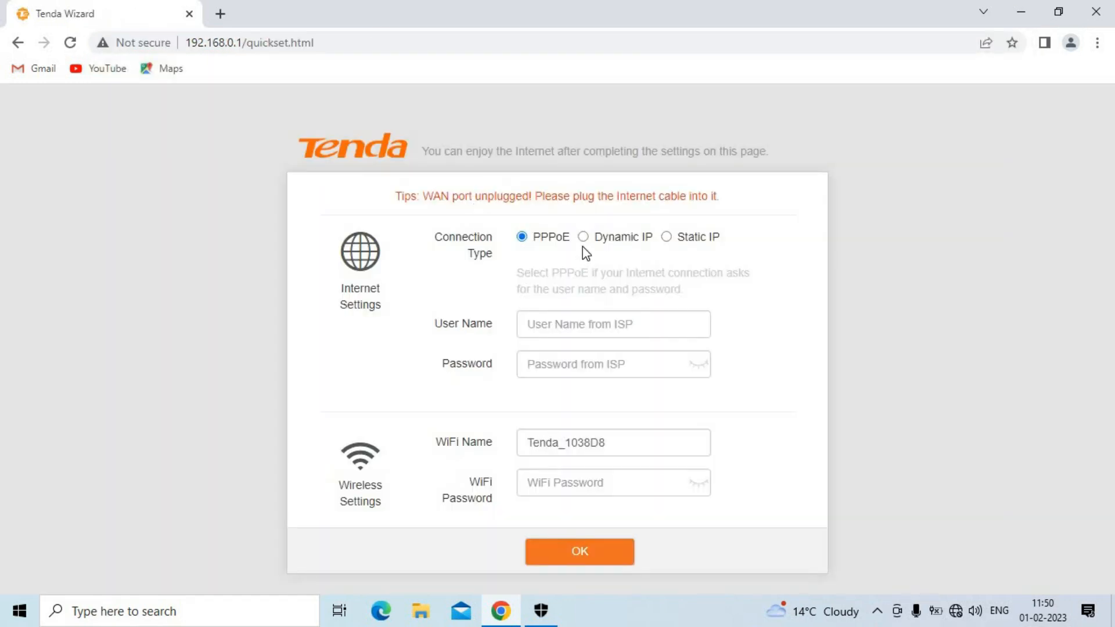
Step: Choose Dynamic IP, enter a new WiFi password, and save the quick setup
click(584, 237)
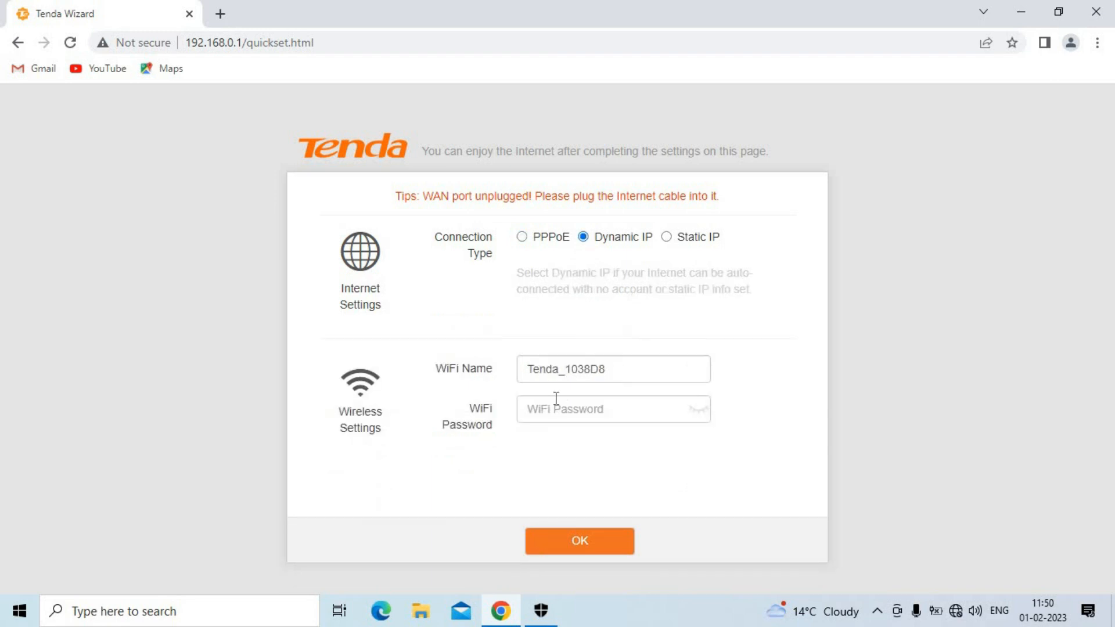
click(549, 409)
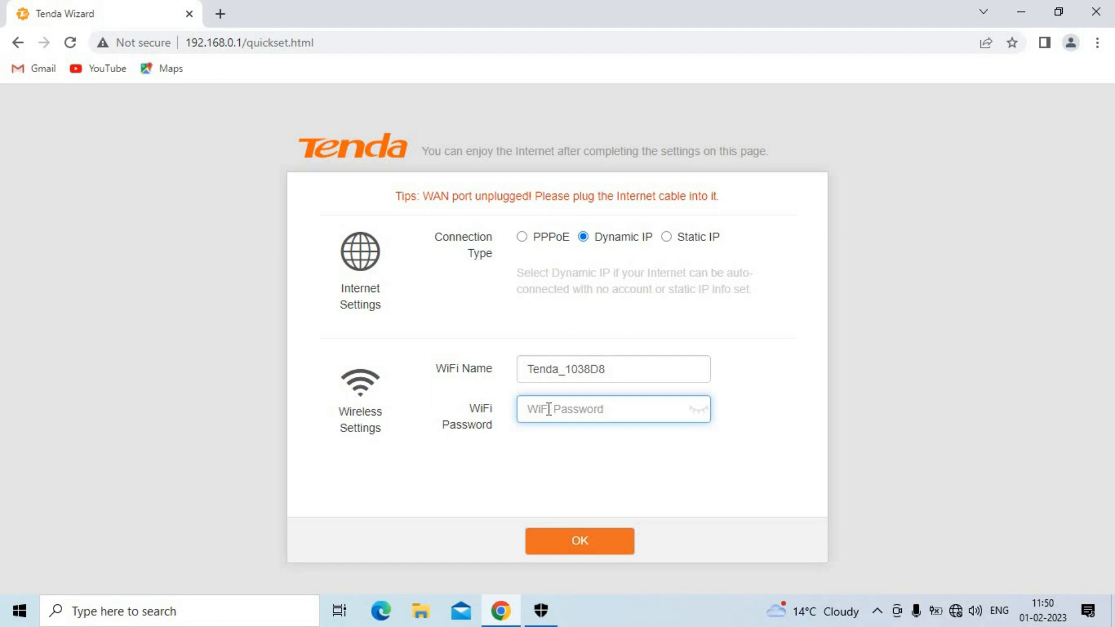
click(618, 367)
click(583, 404)
text(123)
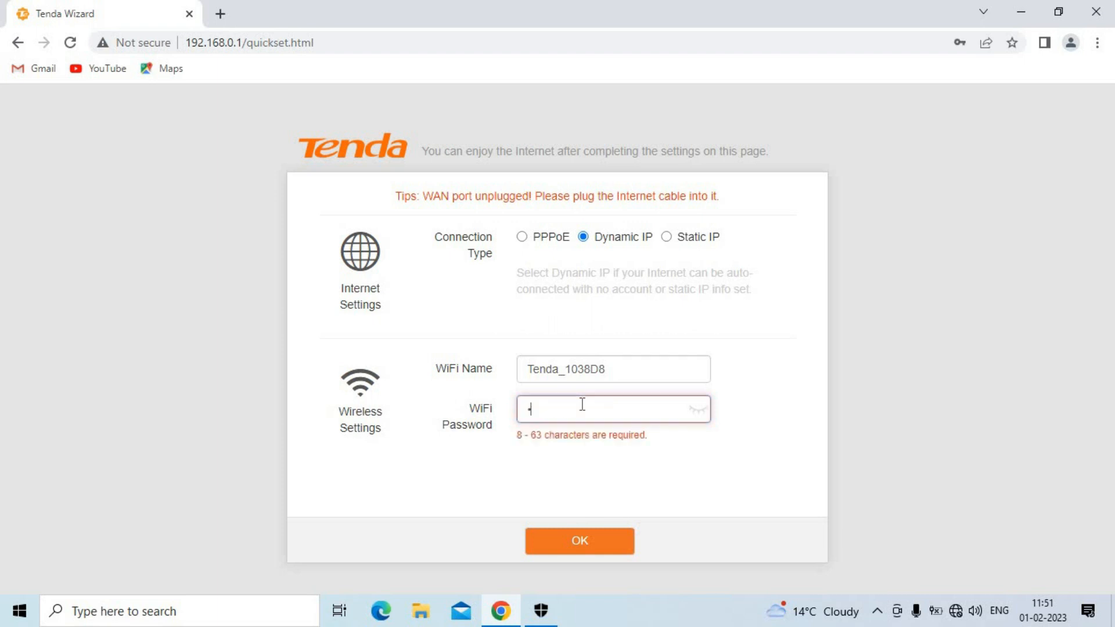
text(456789)
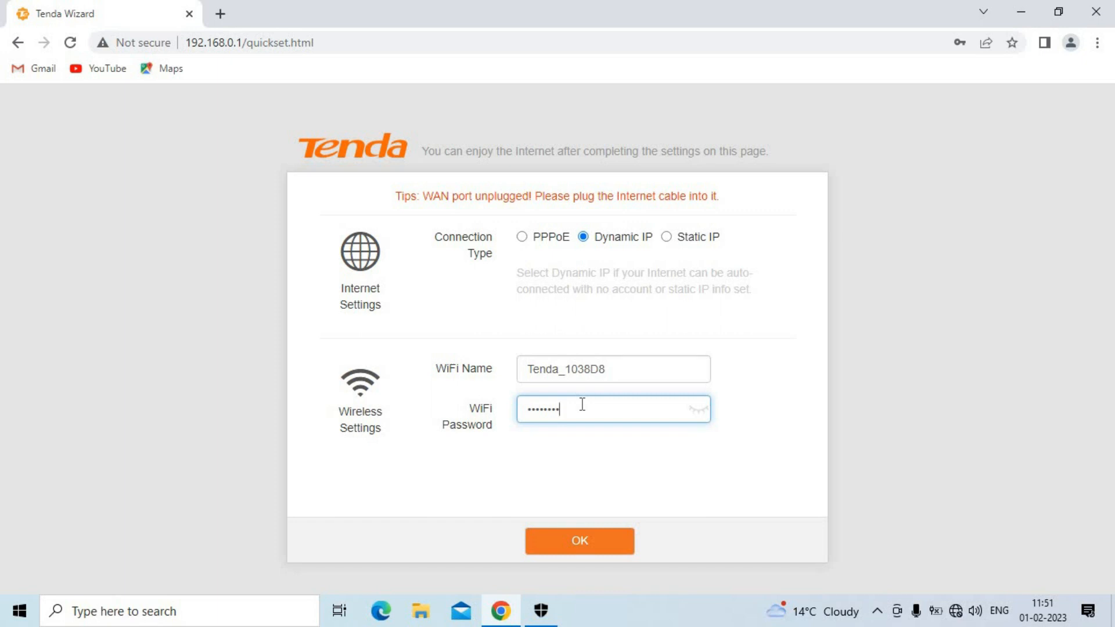
click(571, 541)
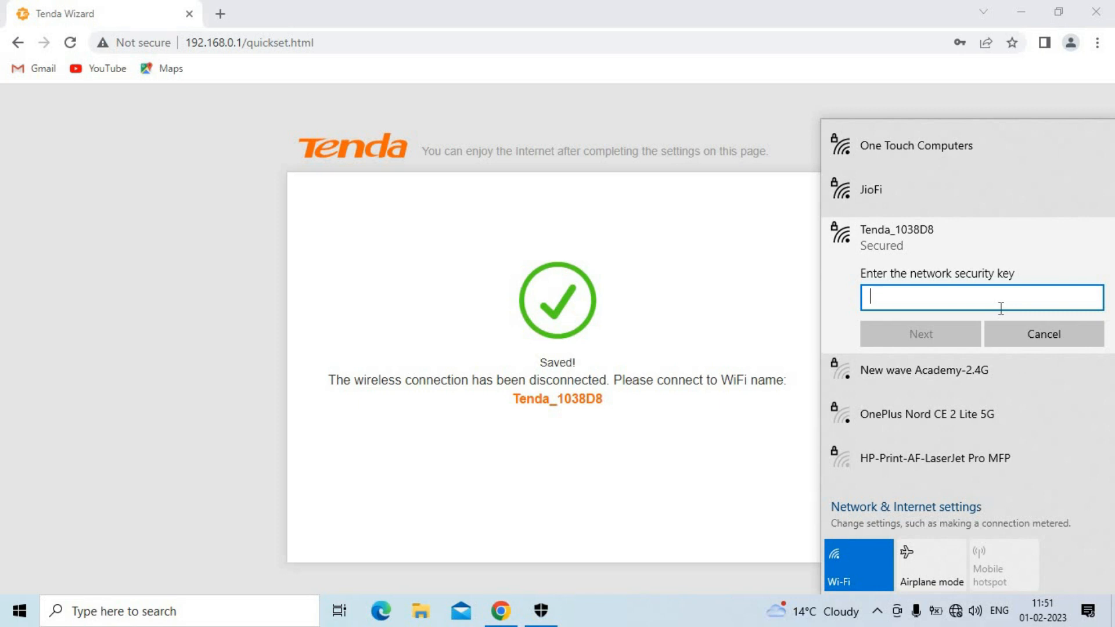
Step: Join Tenda_1038D8 with the new security key, allow discovery, and close the network list
text(••••••••)
click(949, 329)
click(934, 381)
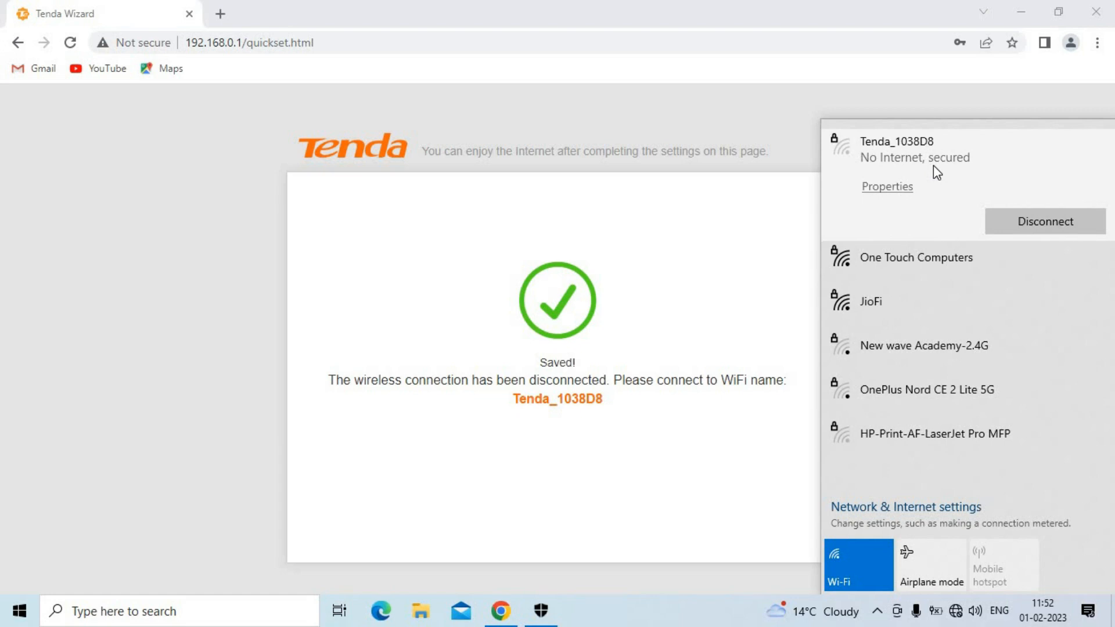
click(771, 207)
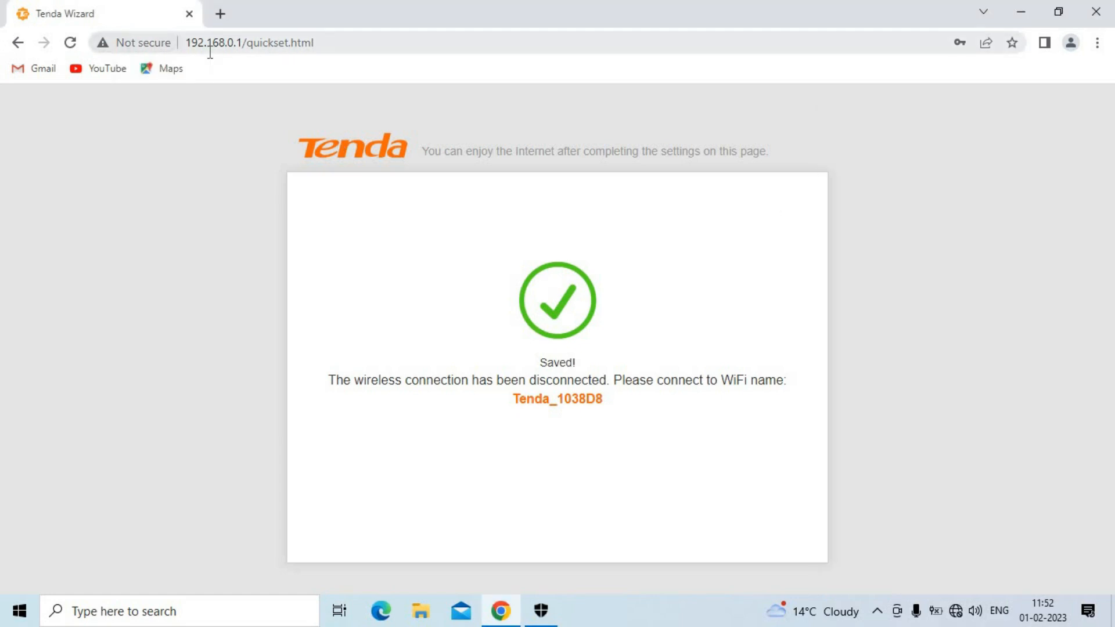
Step: Reload the router dashboard and go to the Wireless Repeating page
click(71, 44)
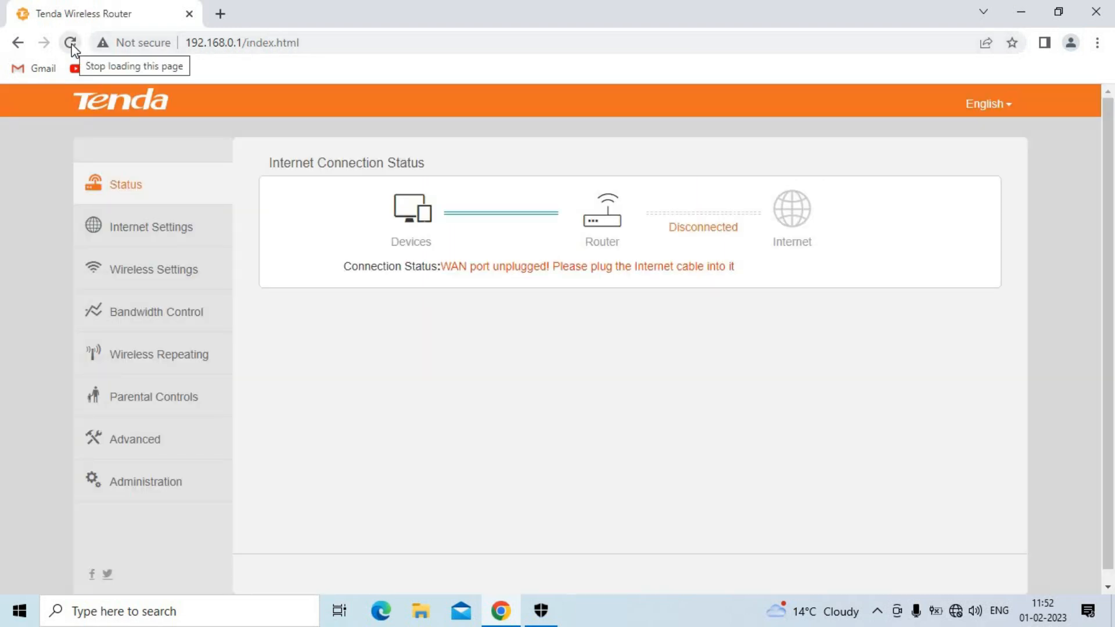
click(154, 367)
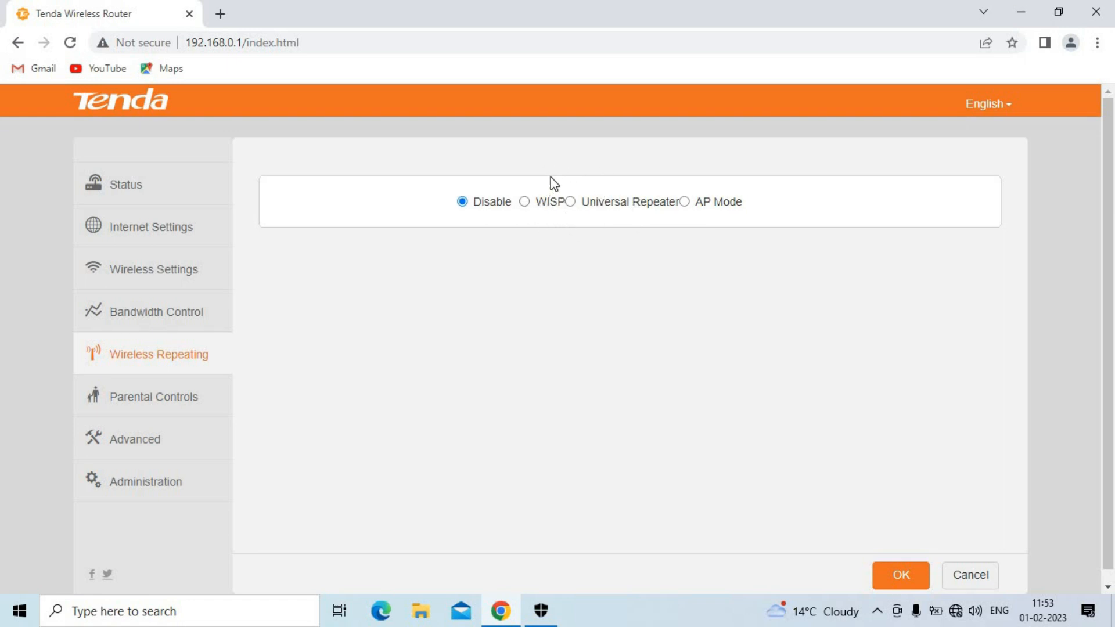
Step: Select WISP repeating mode with JioFi as the base station network
click(532, 208)
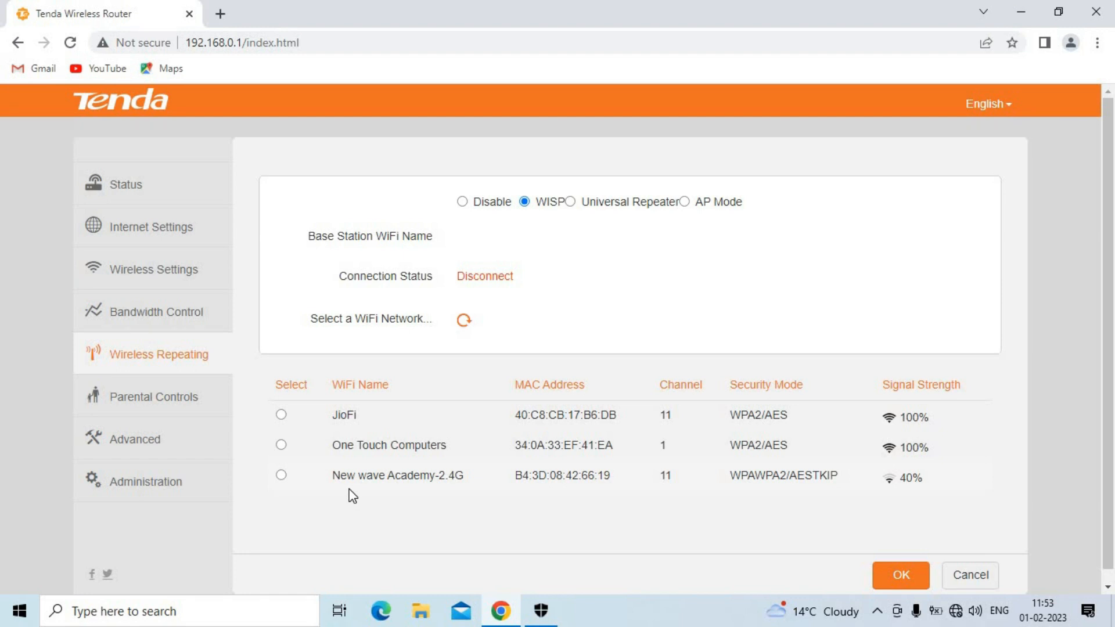
click(593, 210)
click(281, 415)
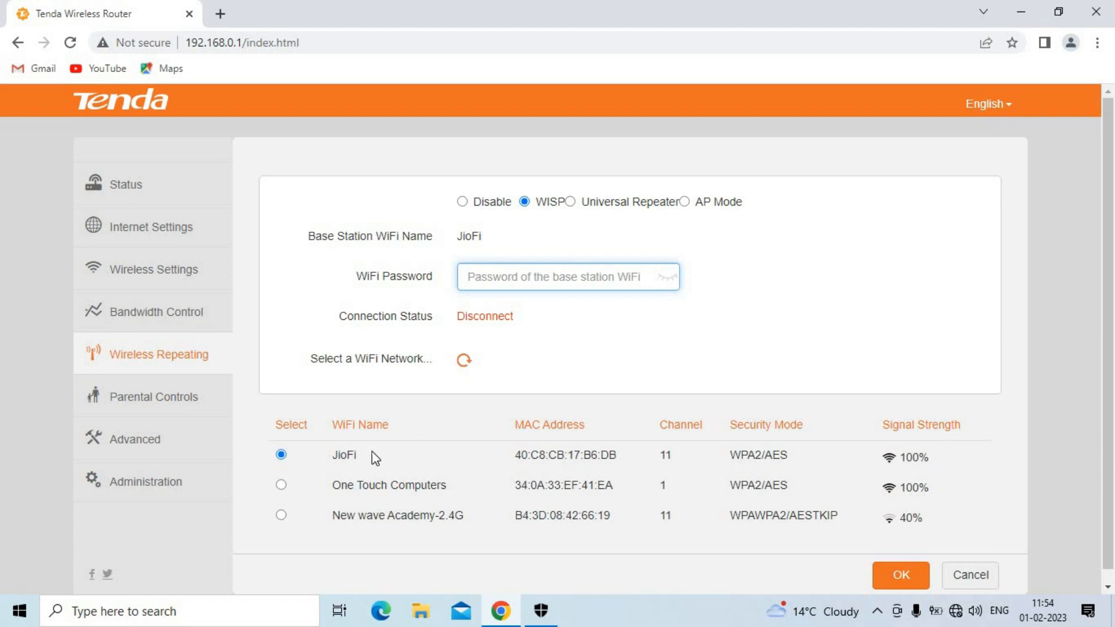
click(344, 458)
double_click(343, 458)
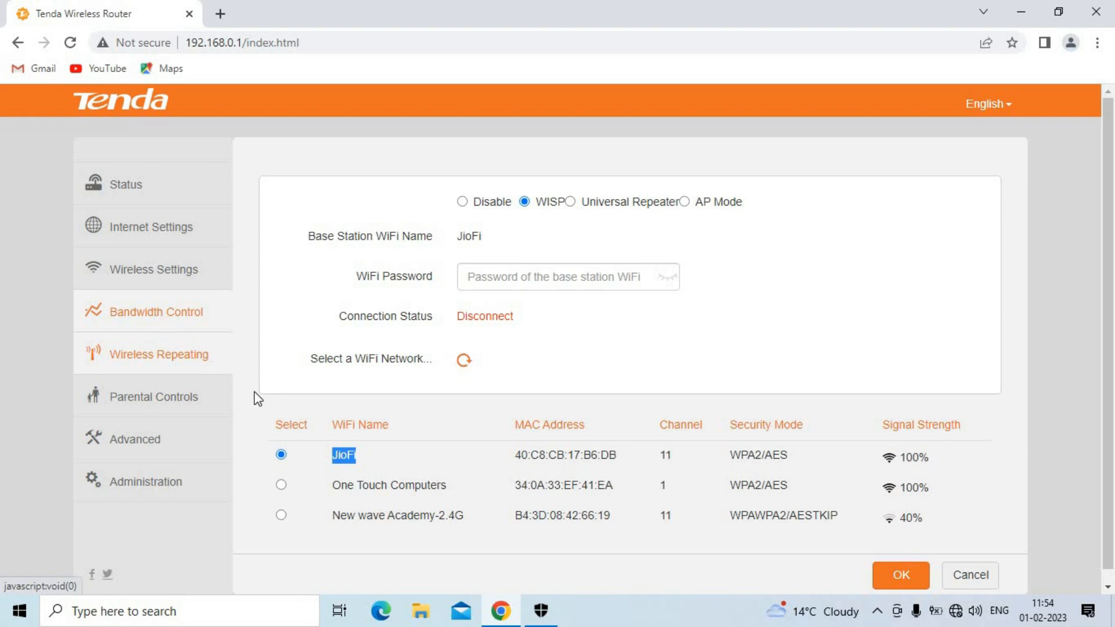
click(342, 456)
double_click(342, 456)
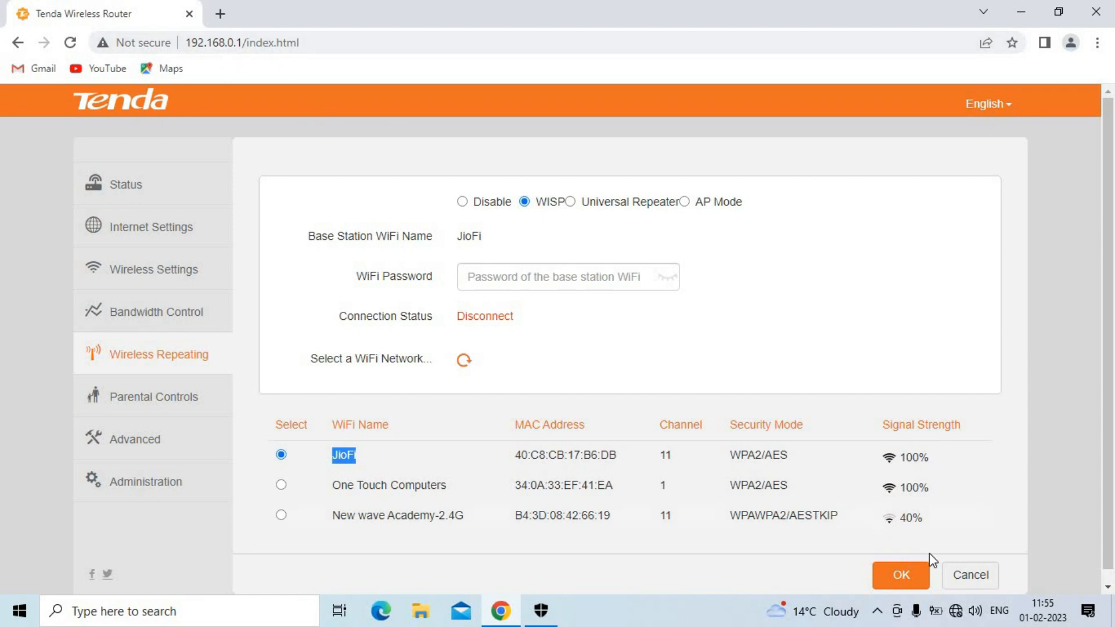
click(957, 616)
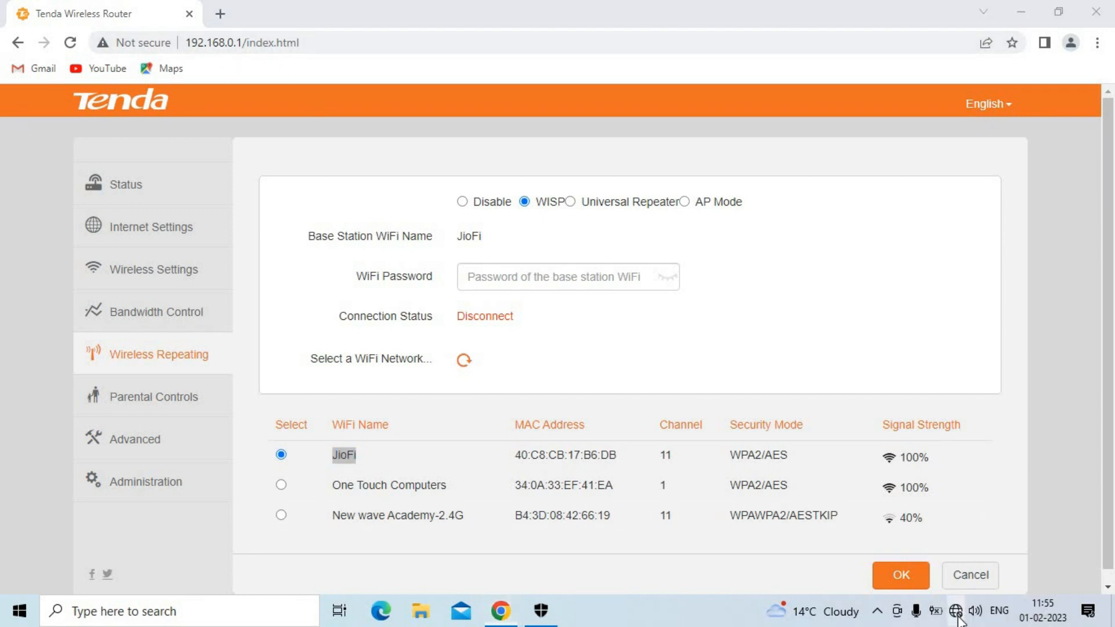
click(473, 250)
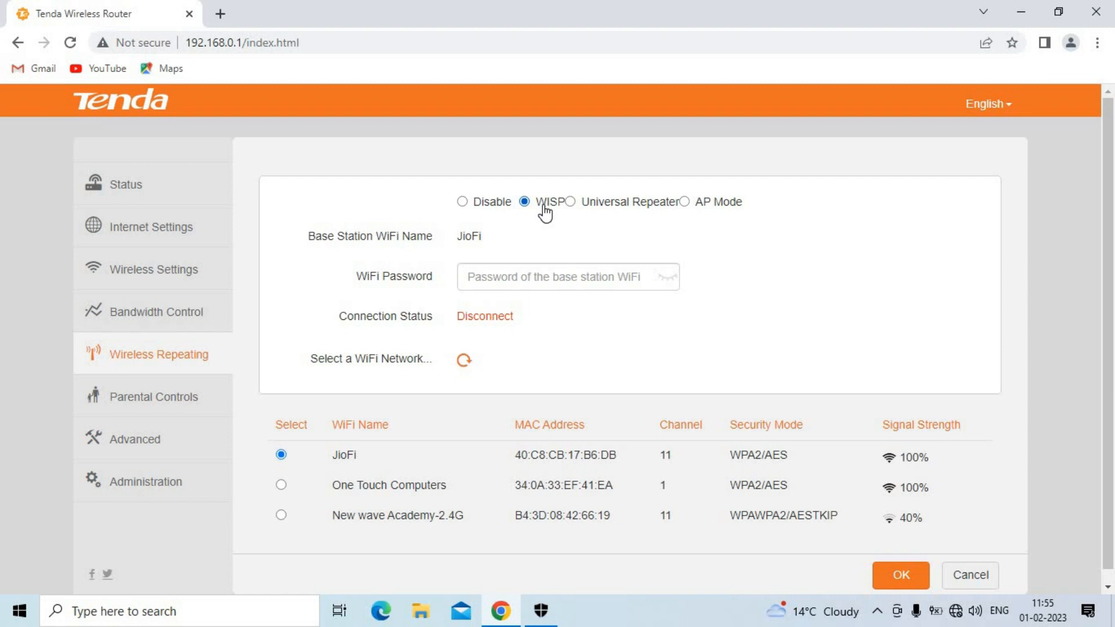
Step: Change the repeating mode to Universal Repeater and check the PC's Wi-Fi status
click(575, 204)
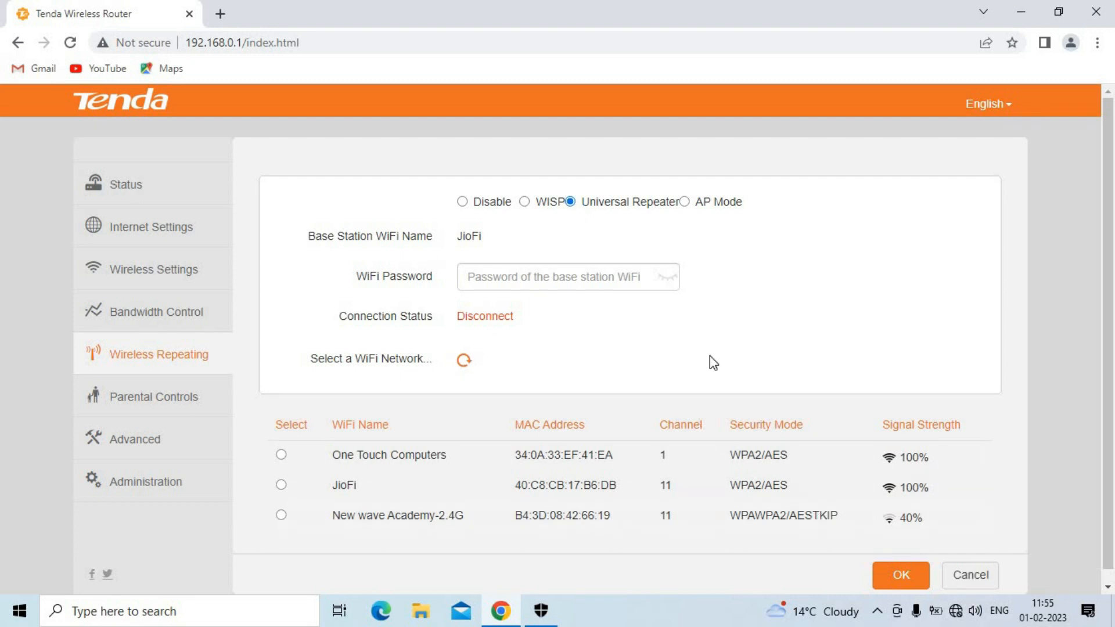
click(956, 614)
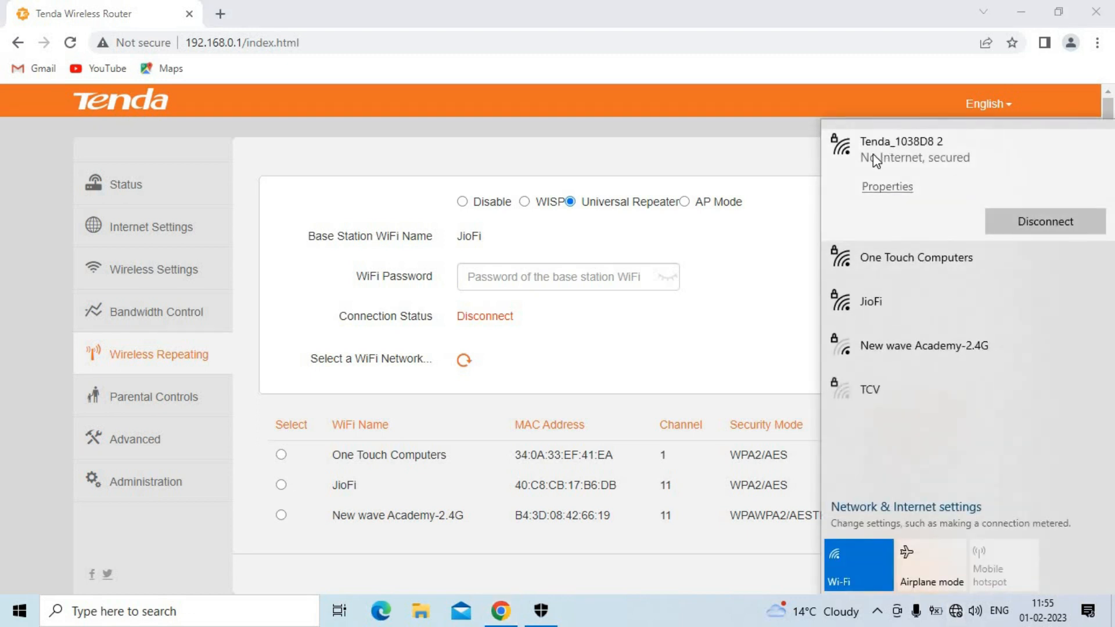
click(604, 241)
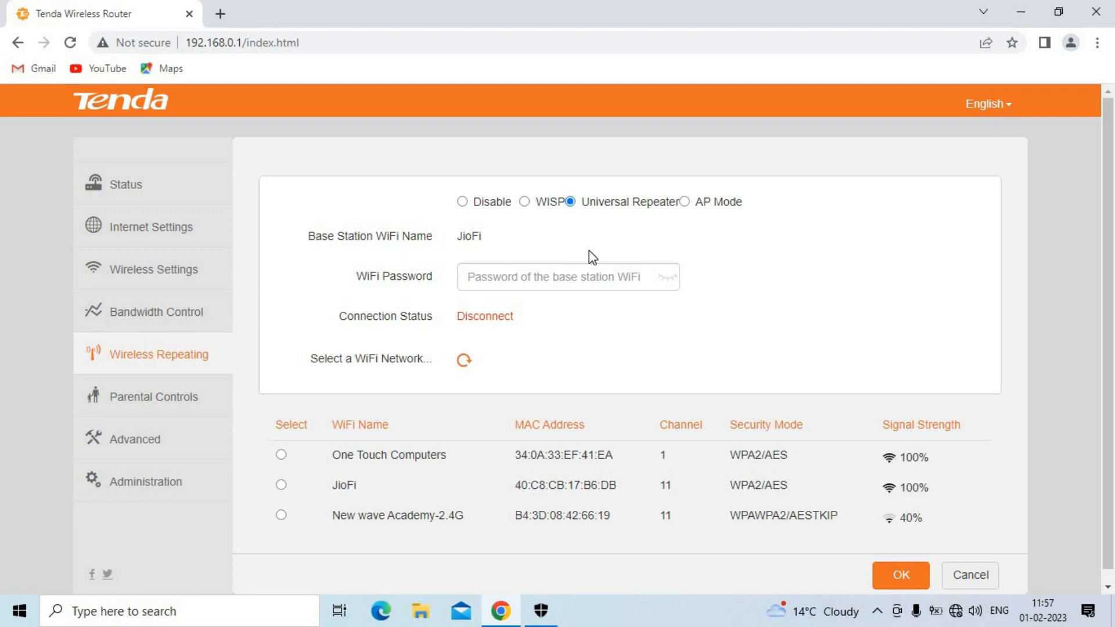
Step: Set the repeating mode back to WISP with JioFi selected as base station
click(525, 202)
click(281, 486)
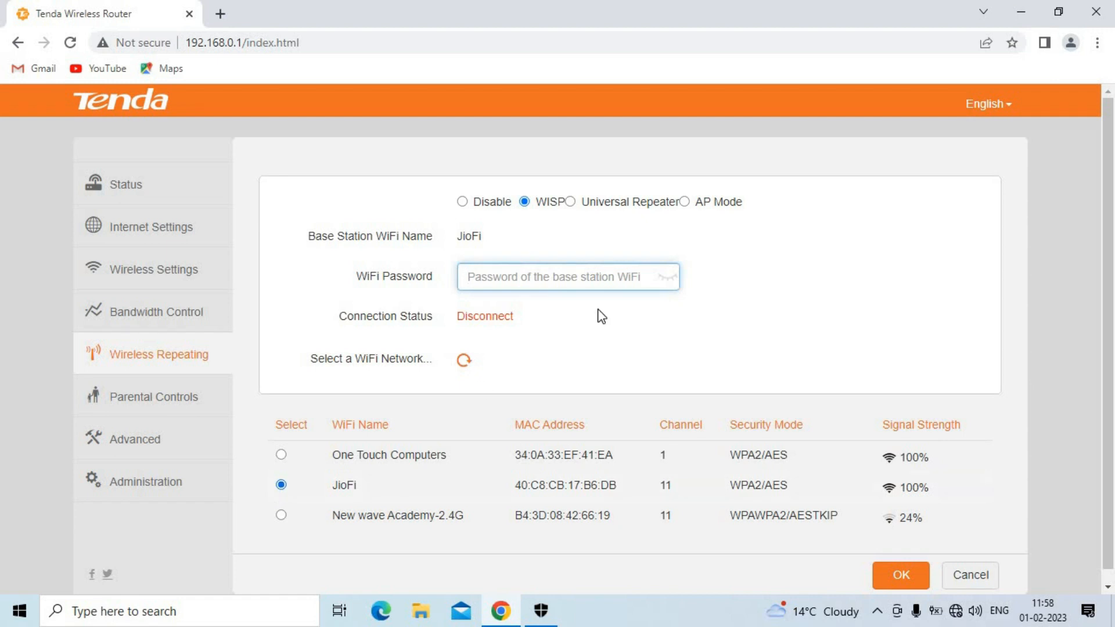
click(598, 211)
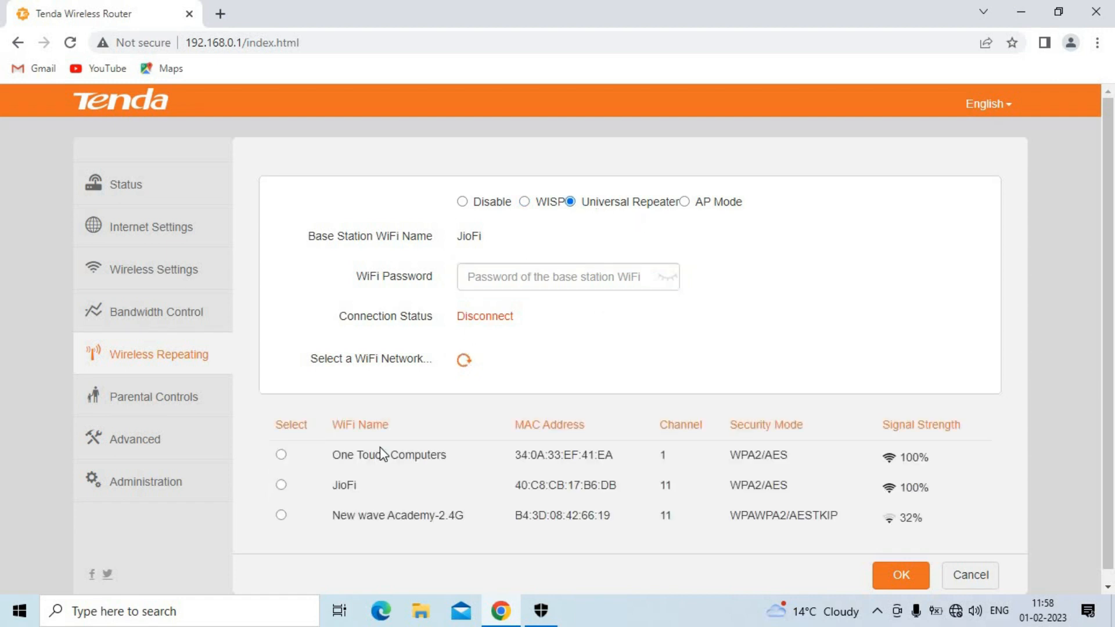
click(526, 203)
click(282, 486)
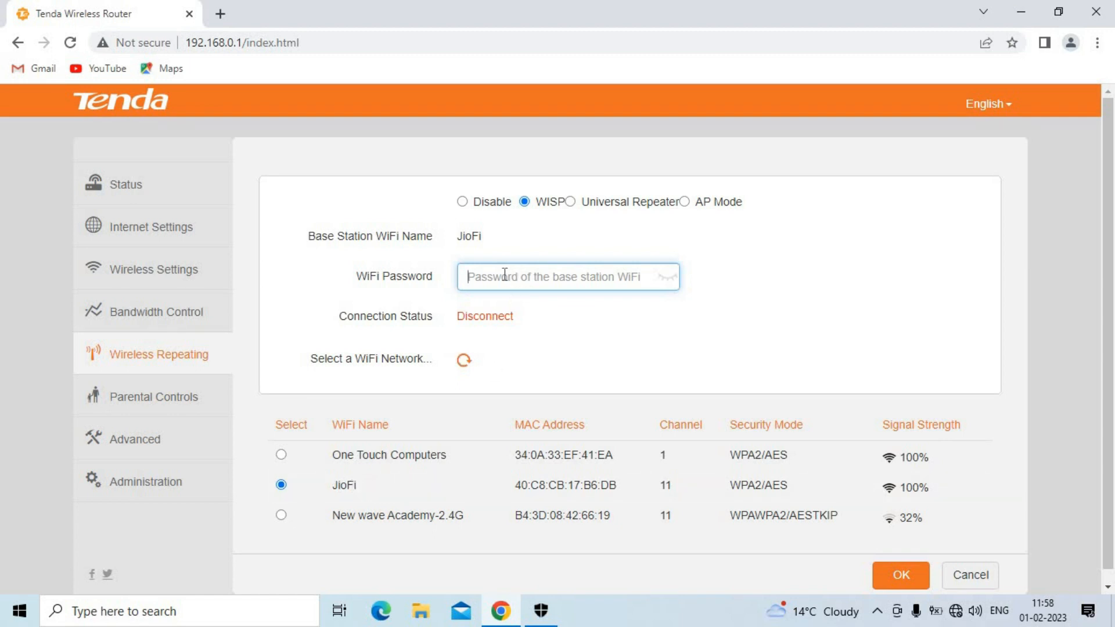
Step: Paste and verify the JioFi password, save, and confirm the router reboot
key(ctrl+v)
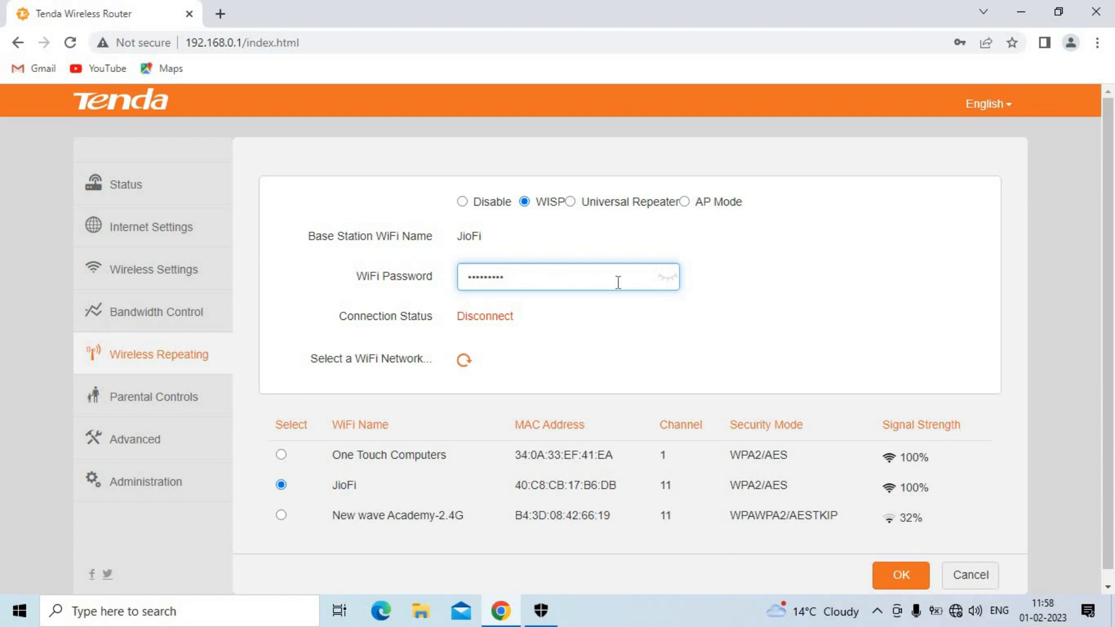
click(669, 282)
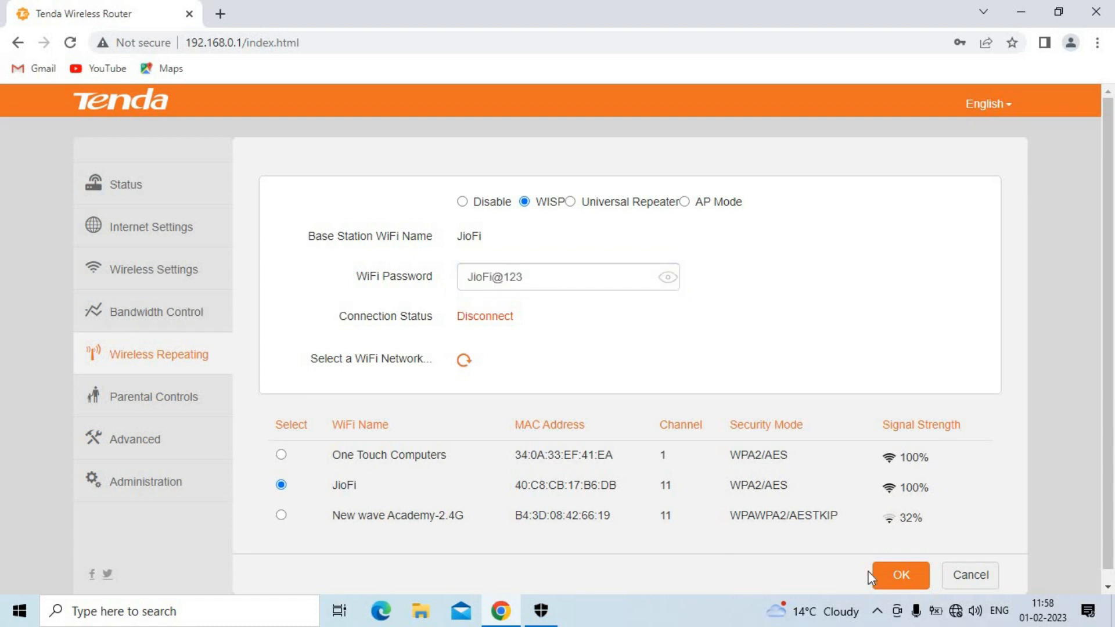
click(906, 576)
click(486, 358)
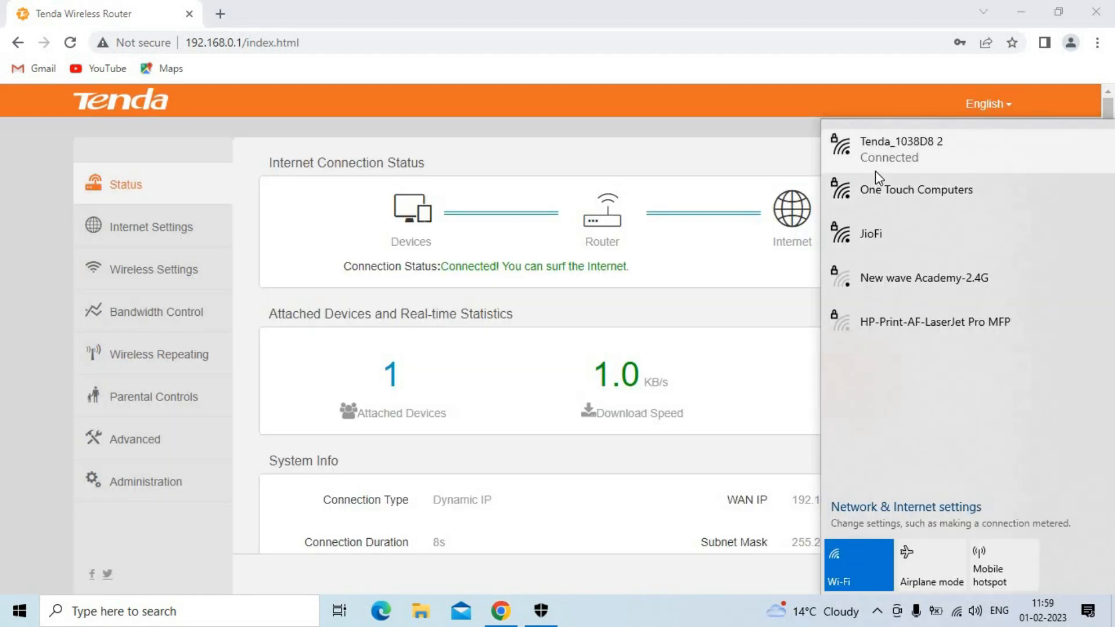
click(217, 103)
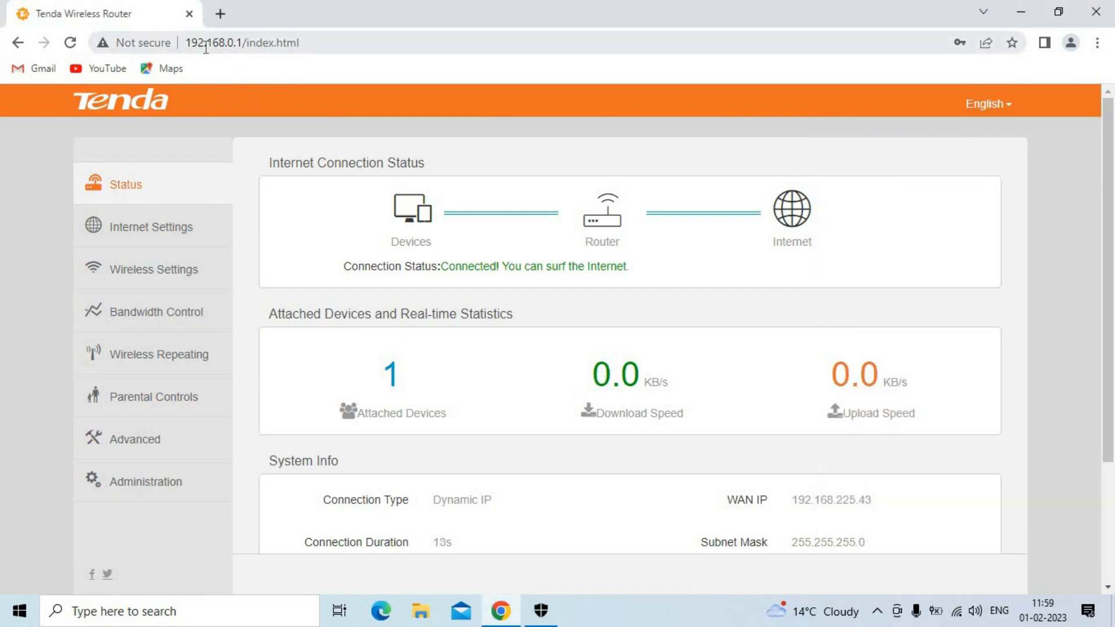
Step: Load the router admin page in a new tab and navigate back to Wireless Repeating
click(220, 13)
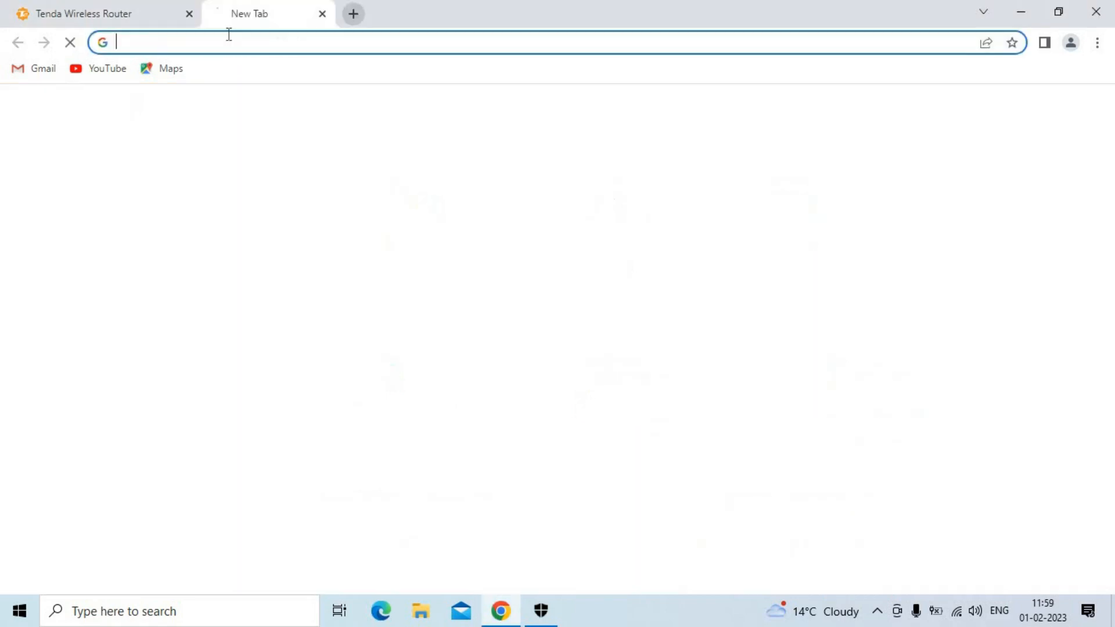
text(1)
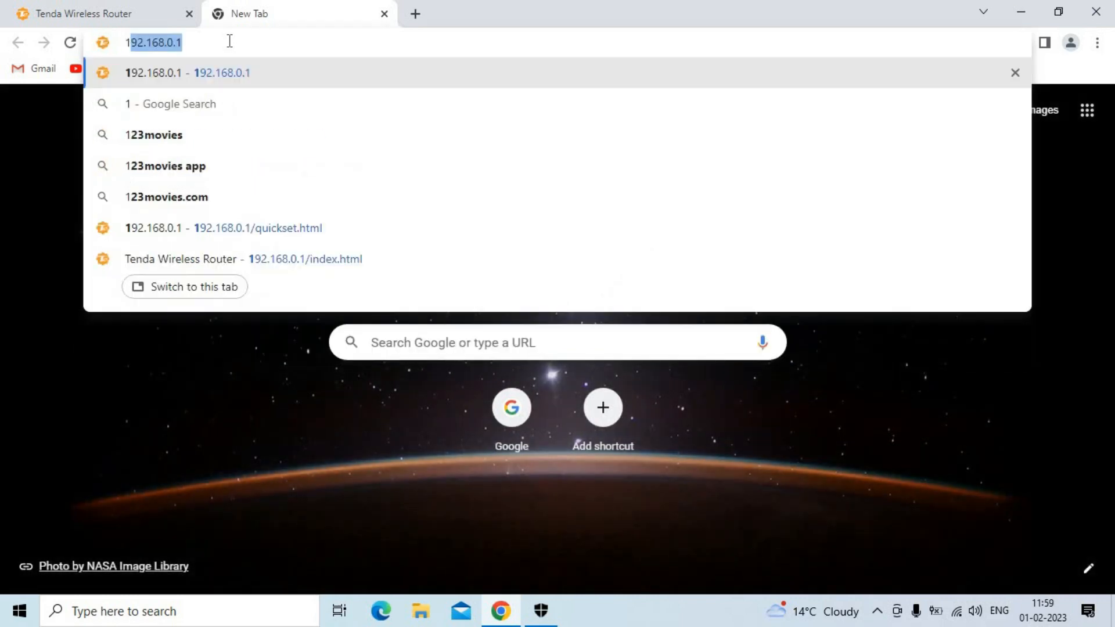
key(Return)
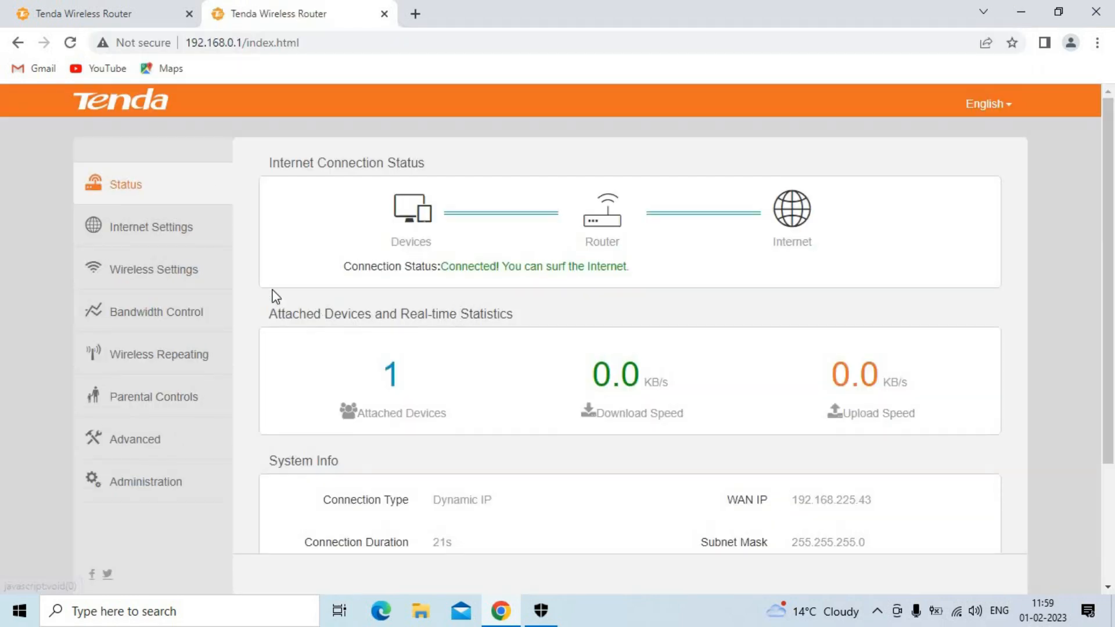
click(146, 323)
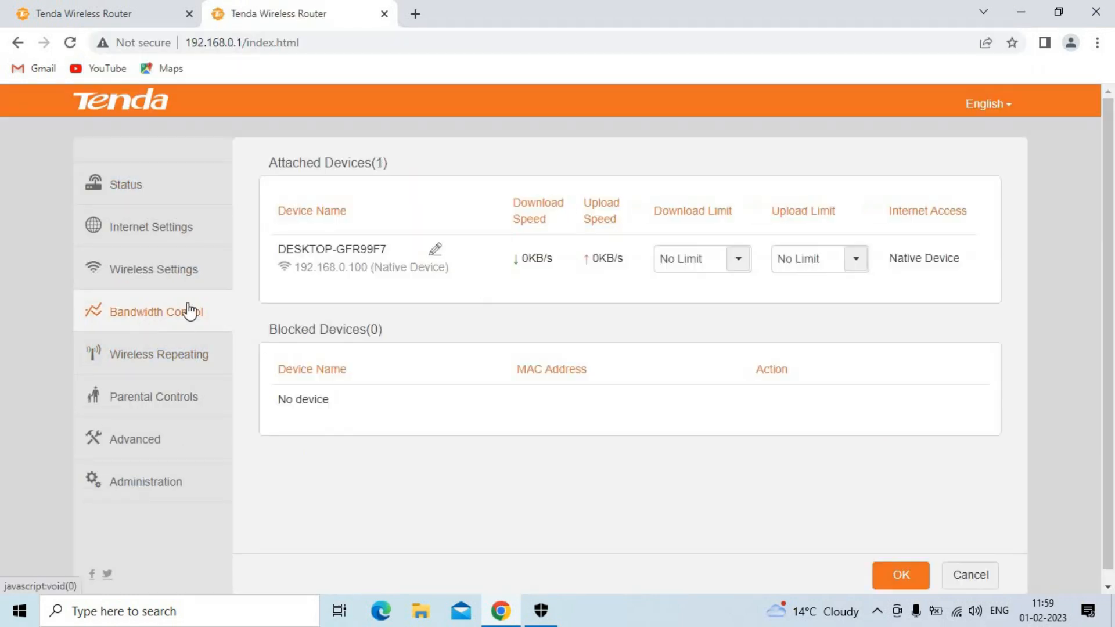
click(188, 274)
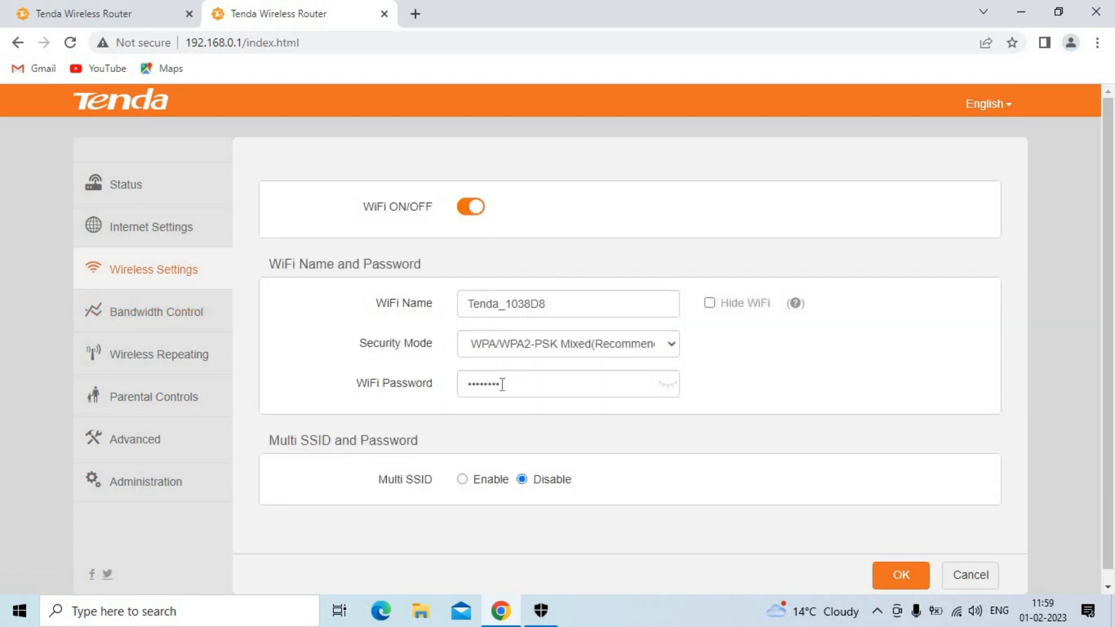
click(530, 385)
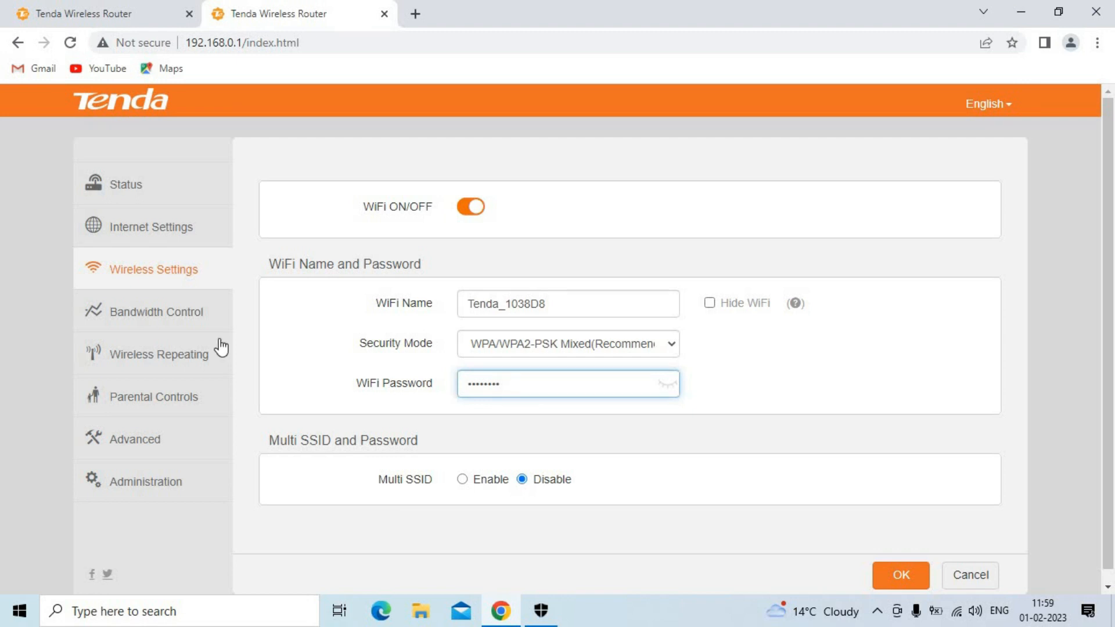
click(169, 360)
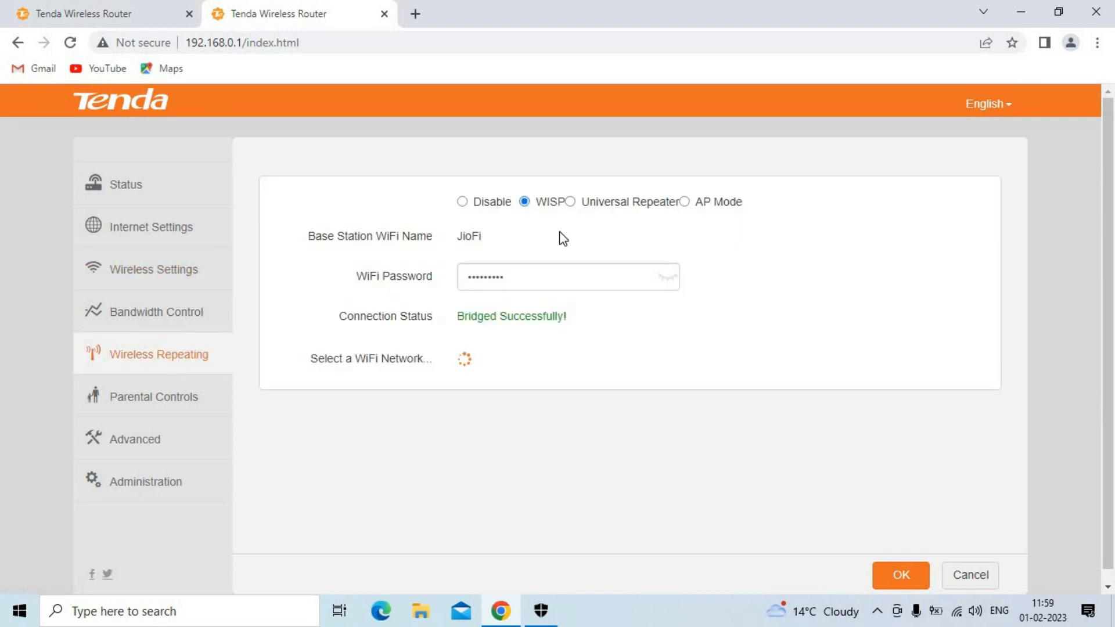
Step: Apply Universal Repeater mode on JioFi with its pasted password and reboot the router
click(571, 203)
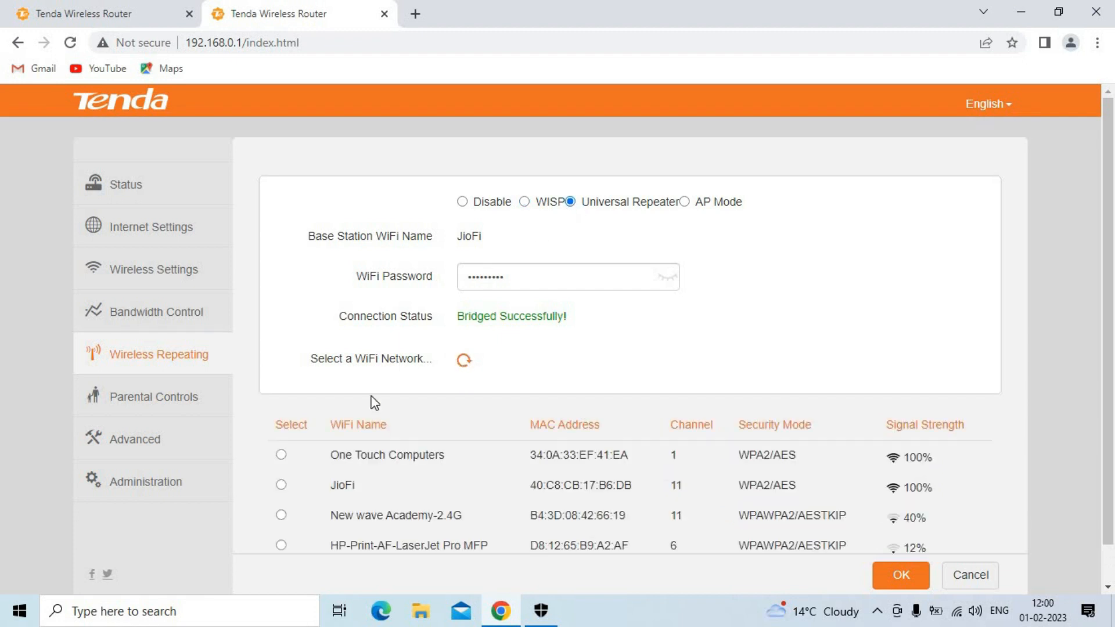
click(281, 486)
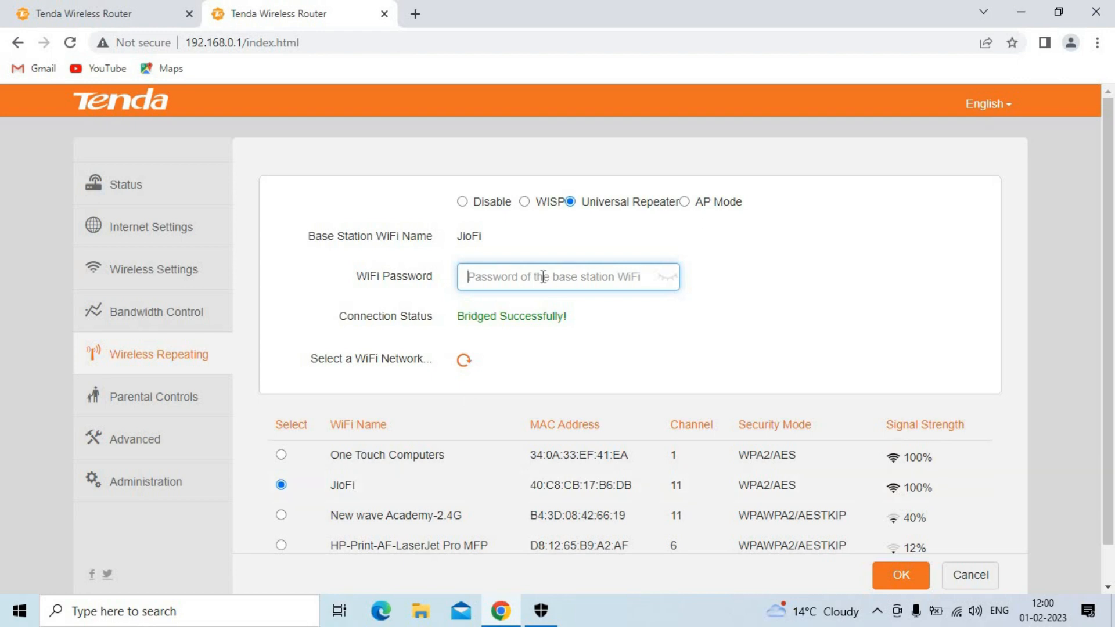
key(ctrl+v)
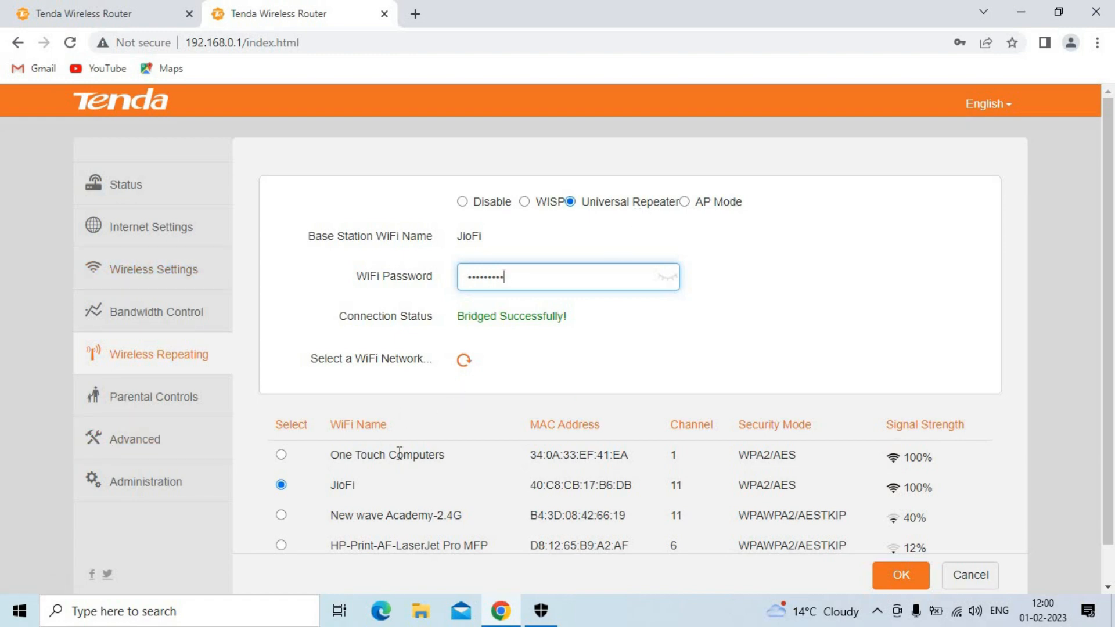
click(897, 577)
click(481, 385)
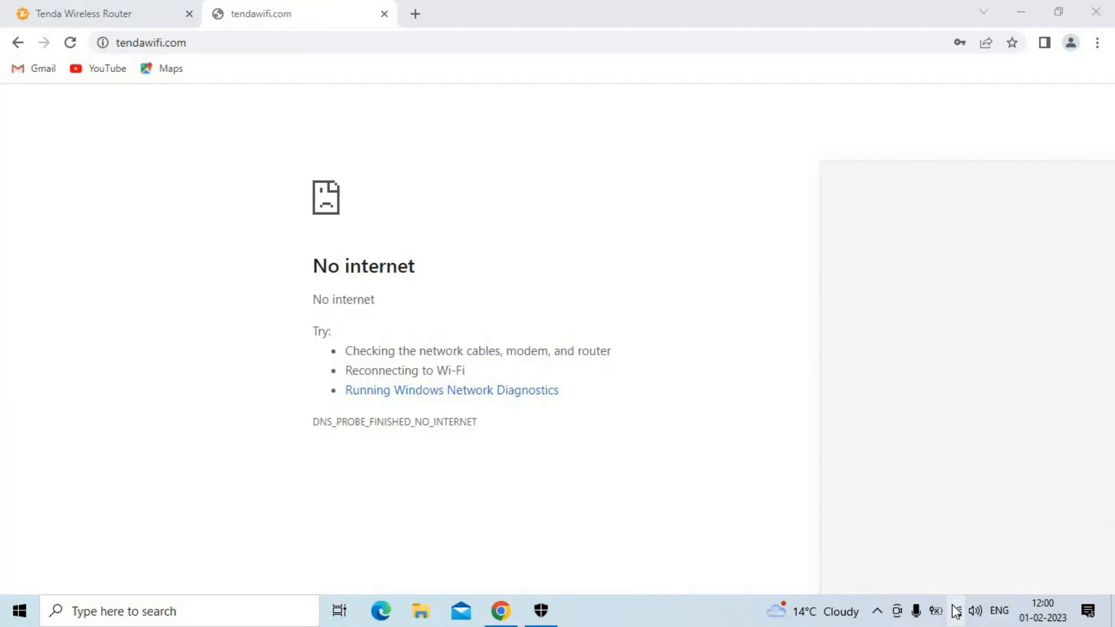
click(956, 611)
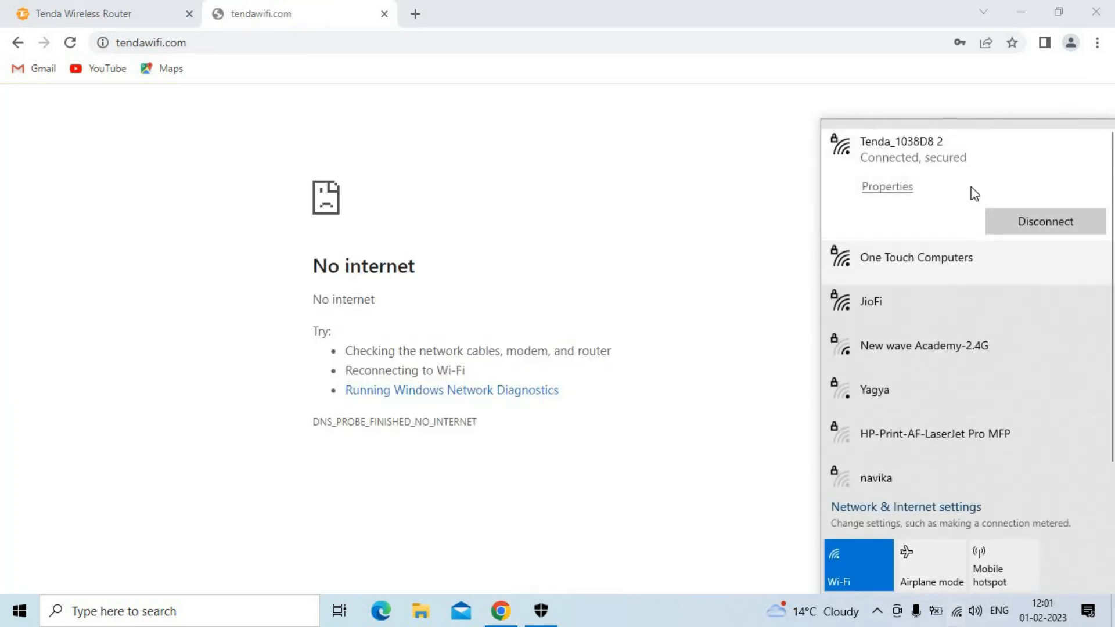
Step: Reload the tendawifi.com and router admin pages, then add a blank third tab
click(453, 102)
click(70, 44)
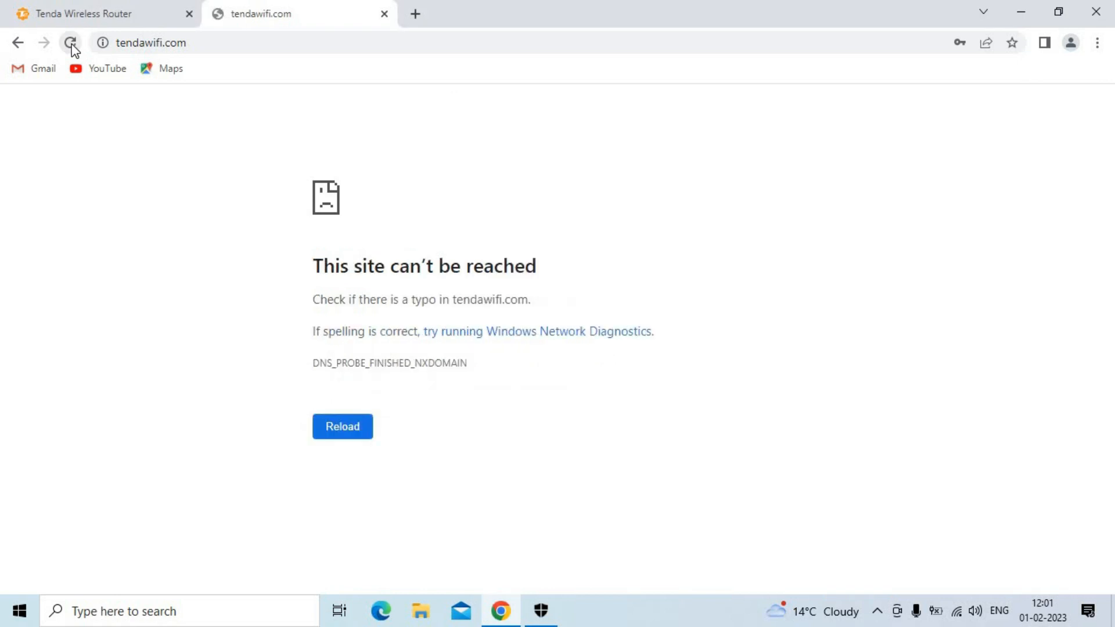
click(123, 9)
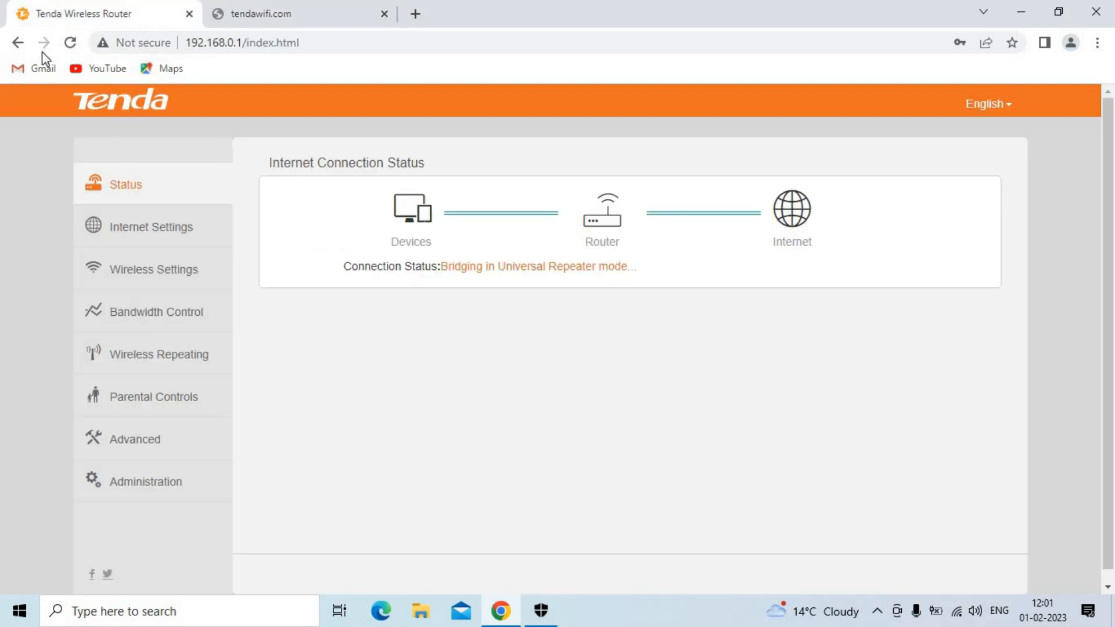
click(70, 44)
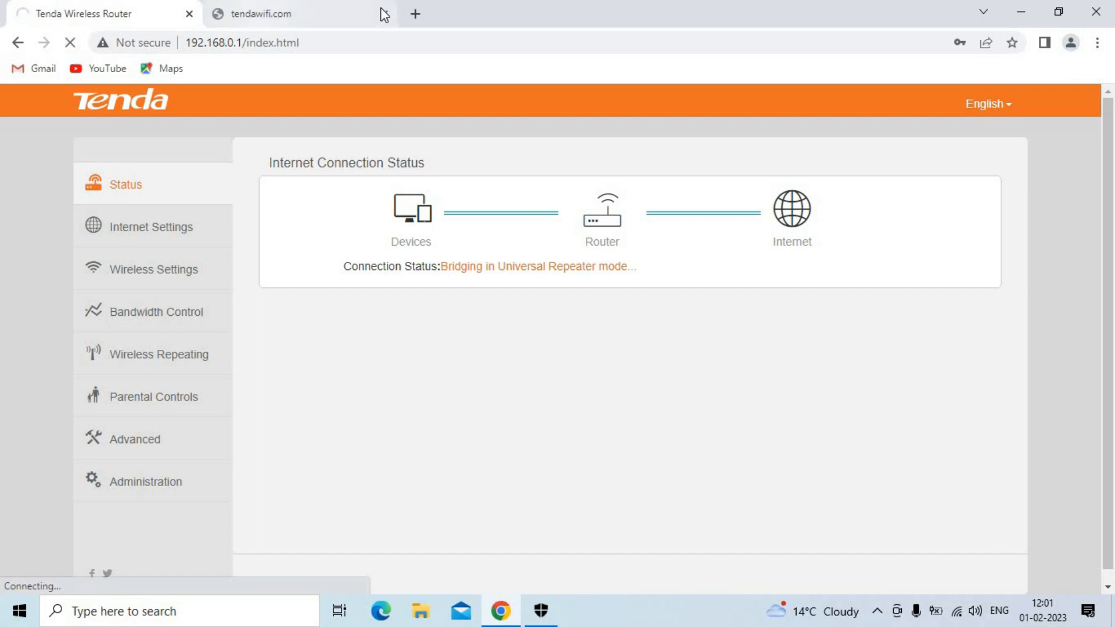
click(415, 15)
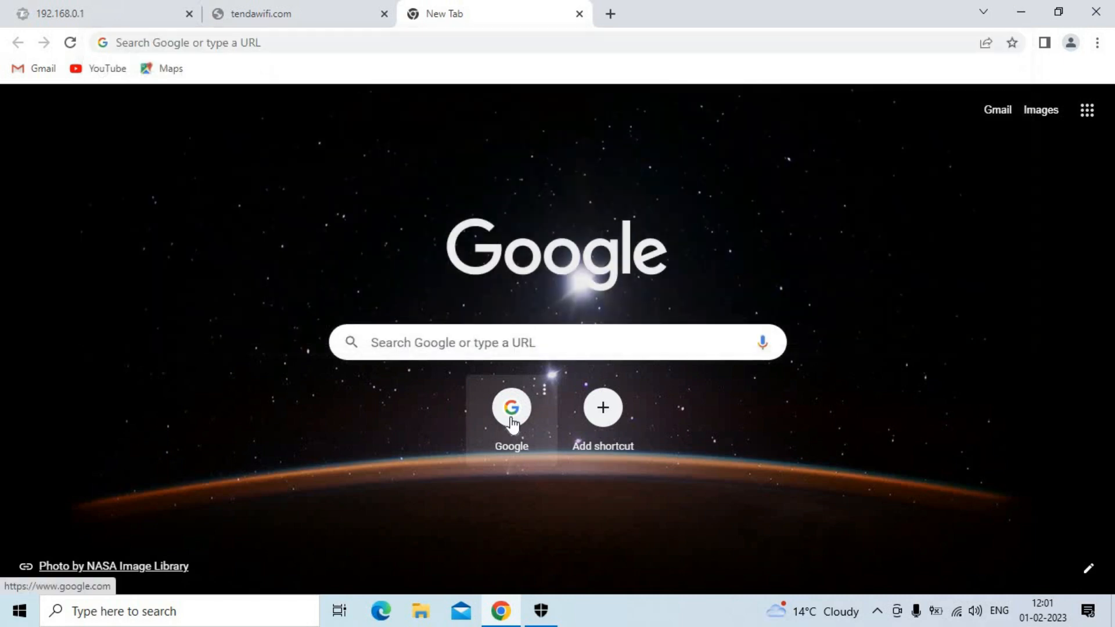
Step: Open Google from its shortcut and check the PC's Wi-Fi connection
click(511, 409)
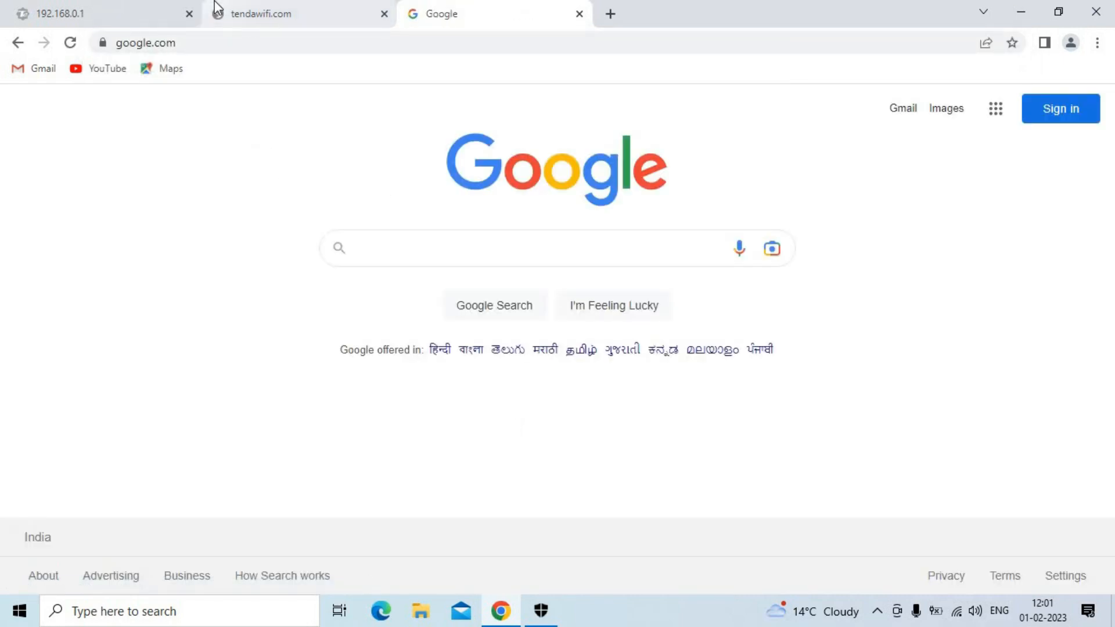
mouse_move(283, 1)
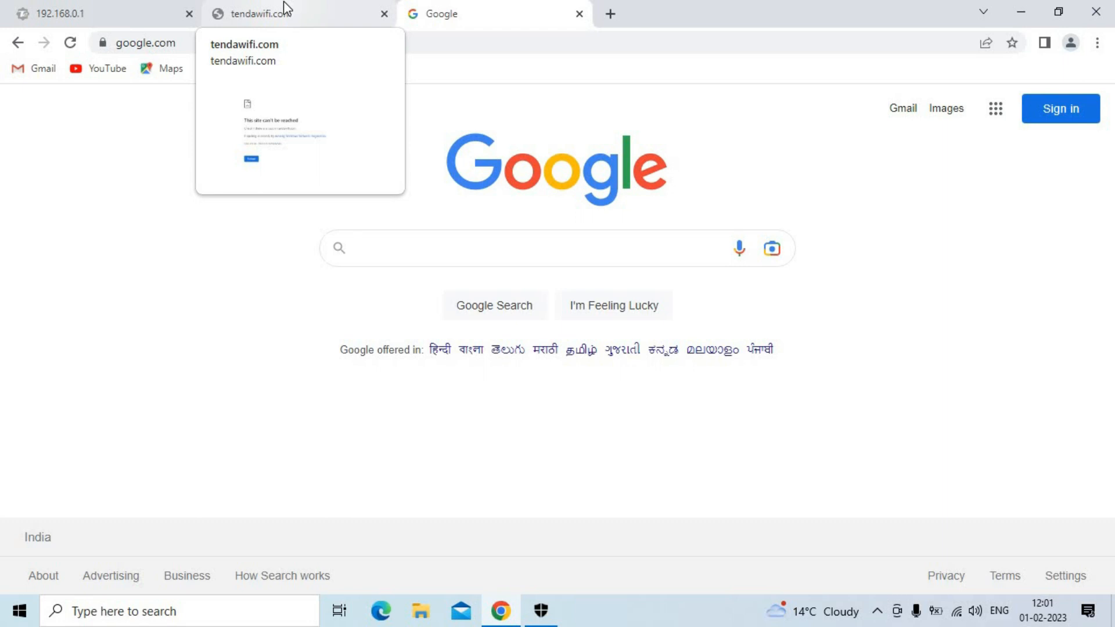
click(956, 611)
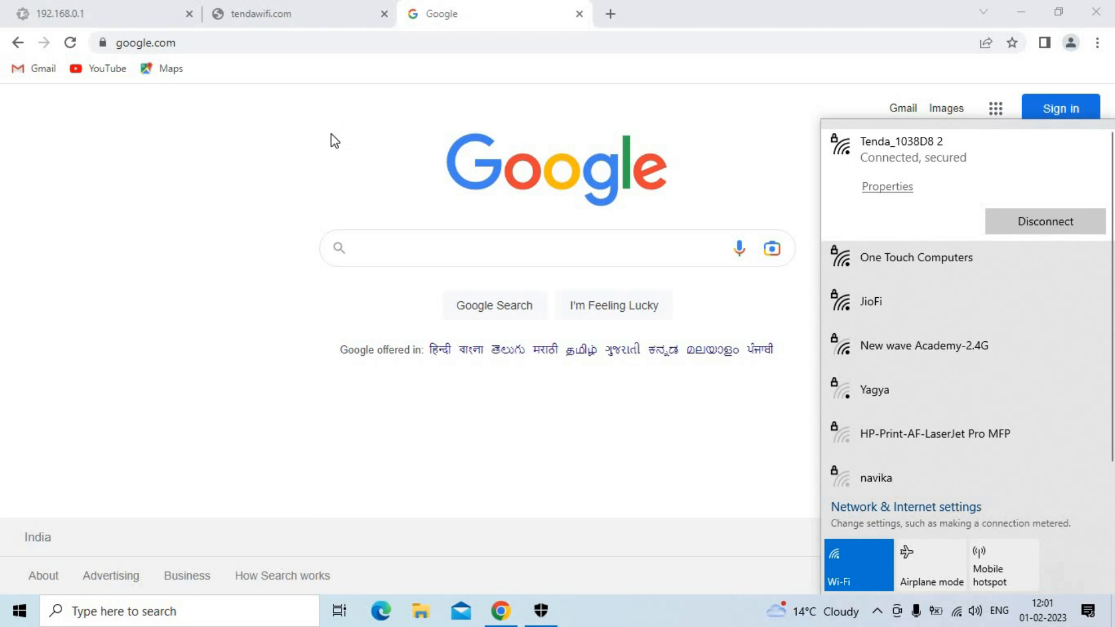
click(252, 159)
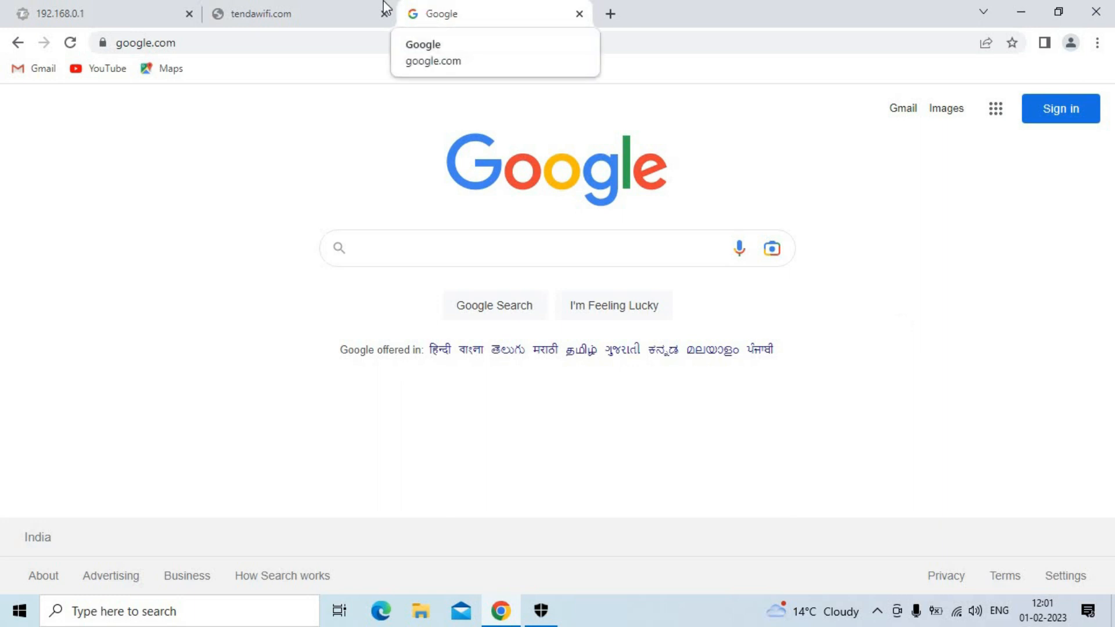
Step: Switch between the tendawifi.com and Google tabs, then reload google.com twice
click(326, 7)
click(477, 11)
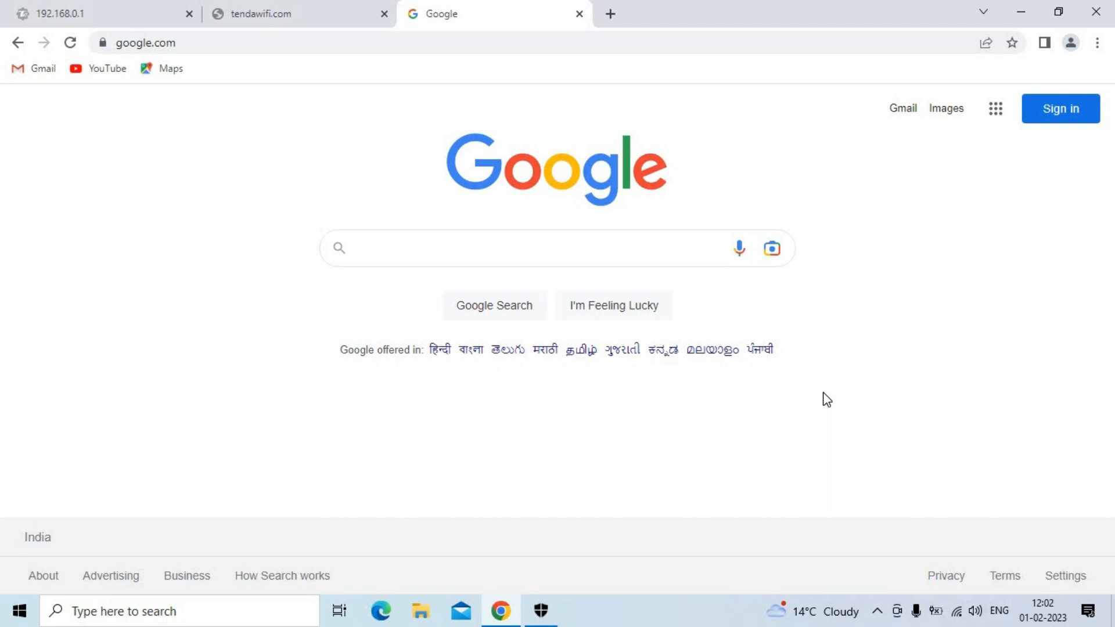
click(366, 8)
click(430, 8)
click(70, 44)
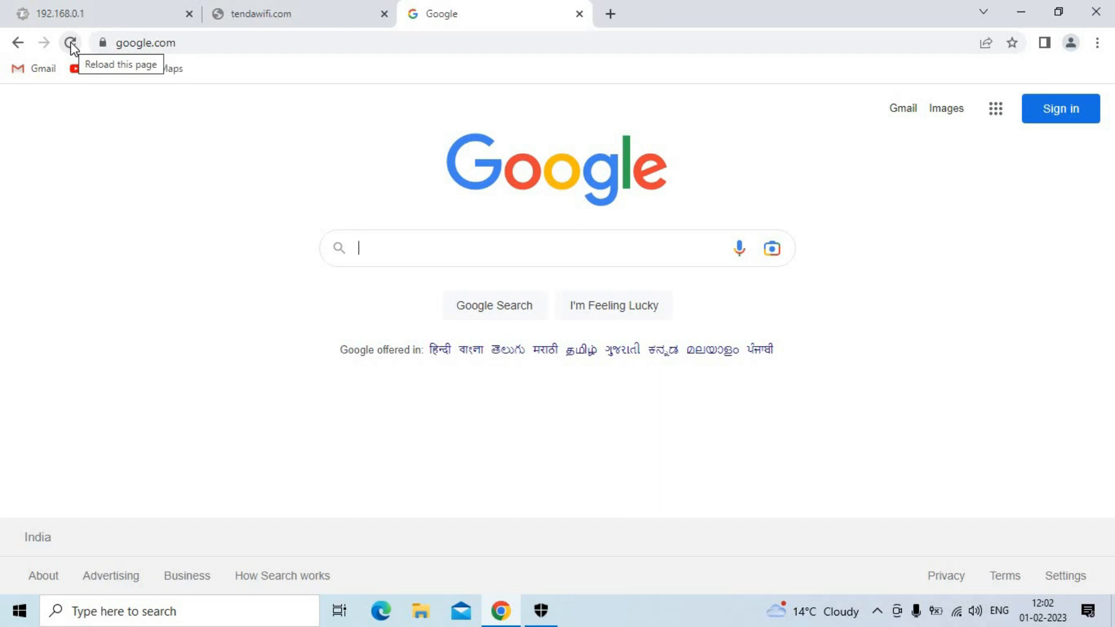
click(70, 44)
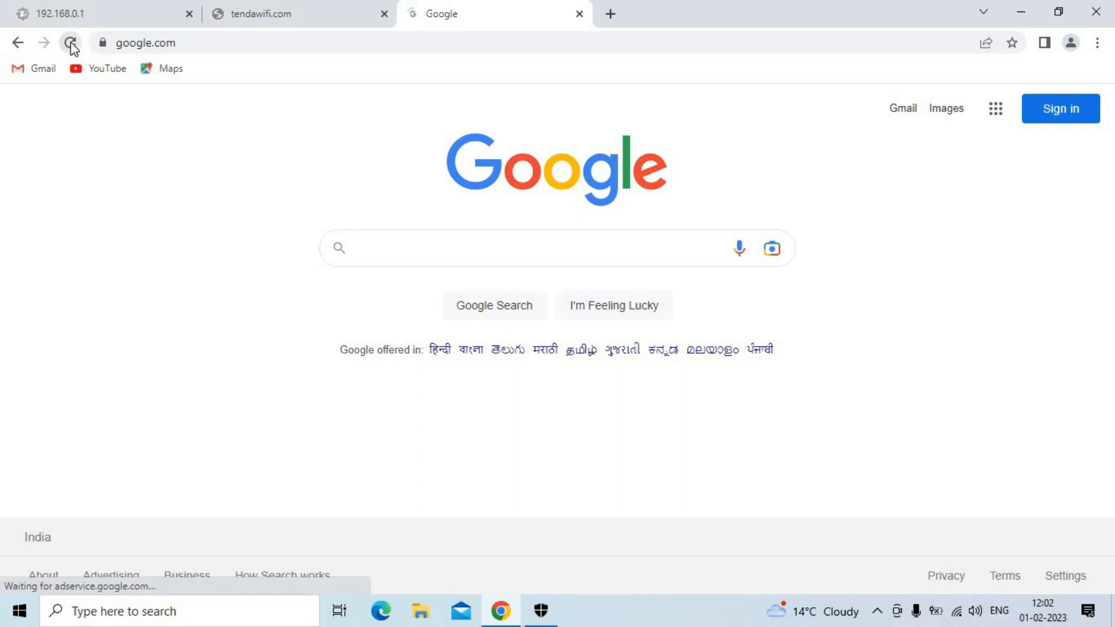
Step: In a new tab, load YouTube from the Google apps grid
click(610, 14)
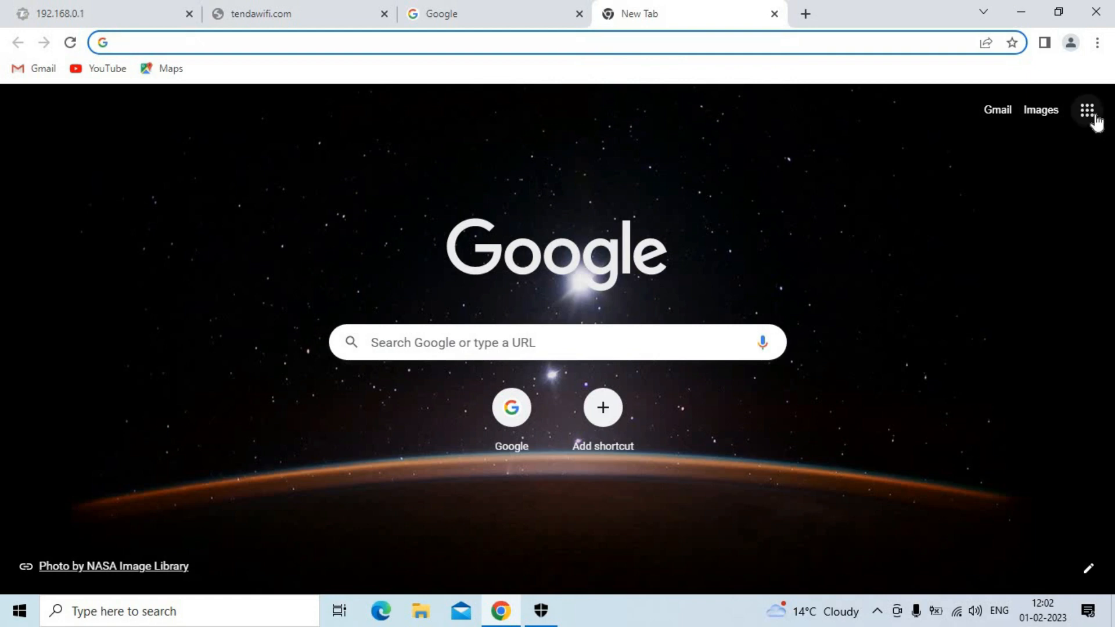
click(812, 178)
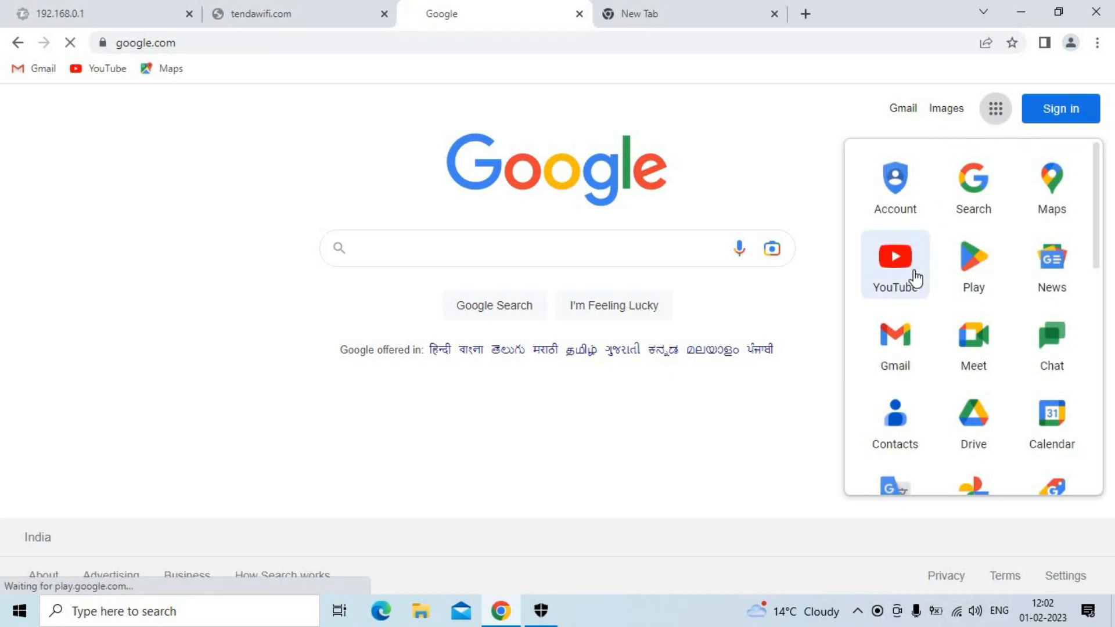
click(915, 271)
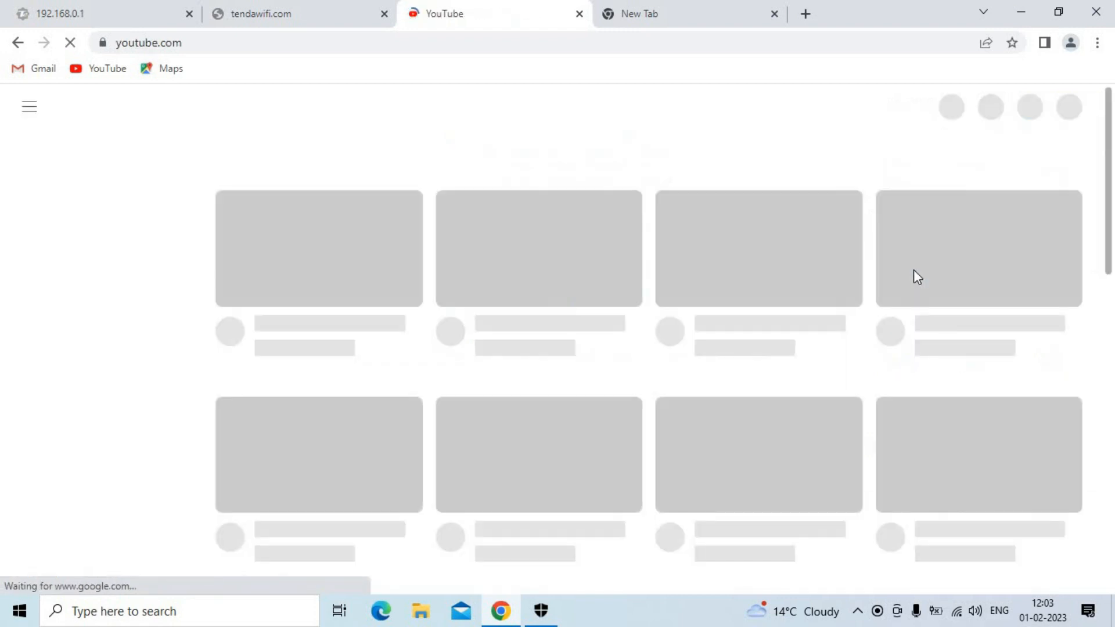